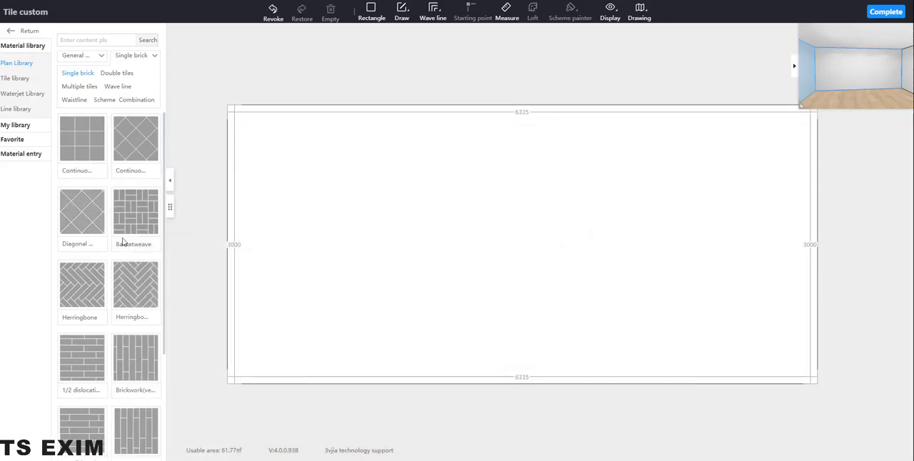
# Place the 800*800 ZA-Dumeisha tile from the tile library on the wall and set its original size to 240 wide by 140 high
pyautogui.click(22, 78)
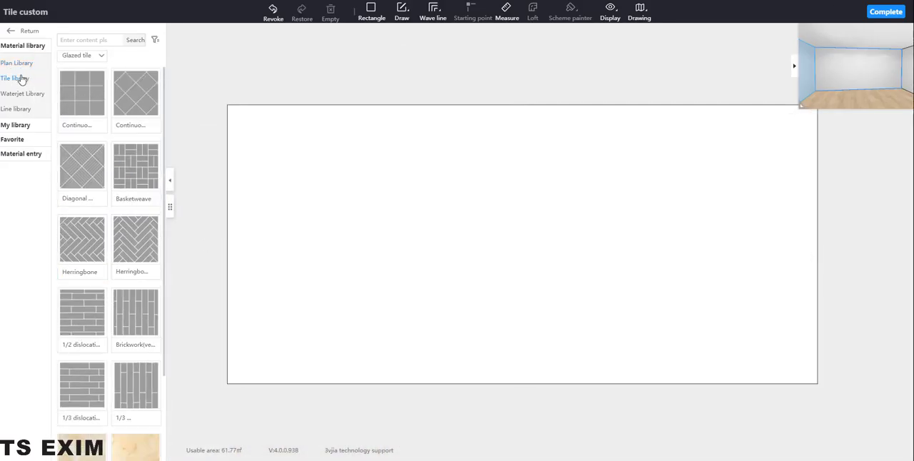
pyautogui.moveTo(105, 109); pyautogui.dragTo(462, 237)
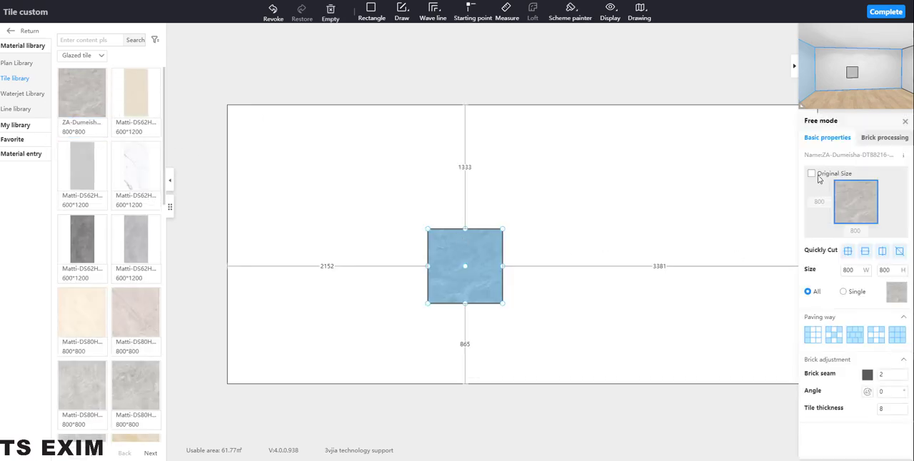
pyautogui.moveTo(827, 202); pyautogui.dragTo(802, 204)
pyautogui.write('140')
pyautogui.click(856, 231)
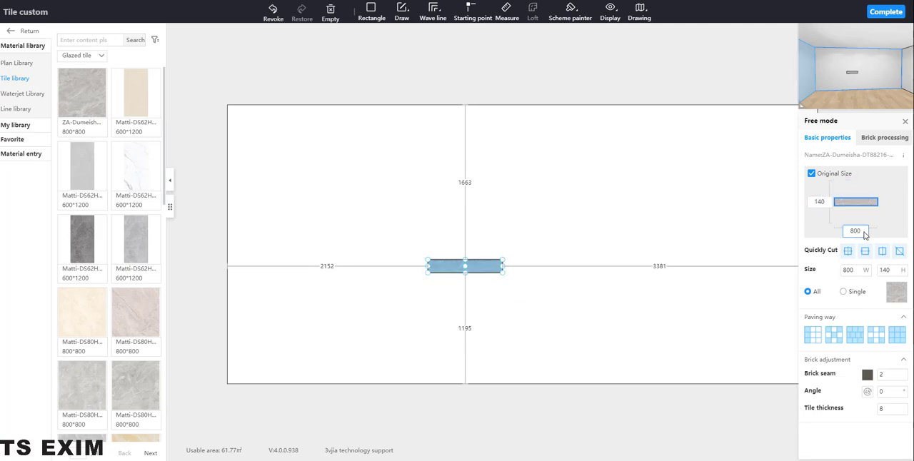
pyautogui.moveTo(858, 230); pyautogui.dragTo(830, 231)
pyautogui.write('240')
pyautogui.press('Return')
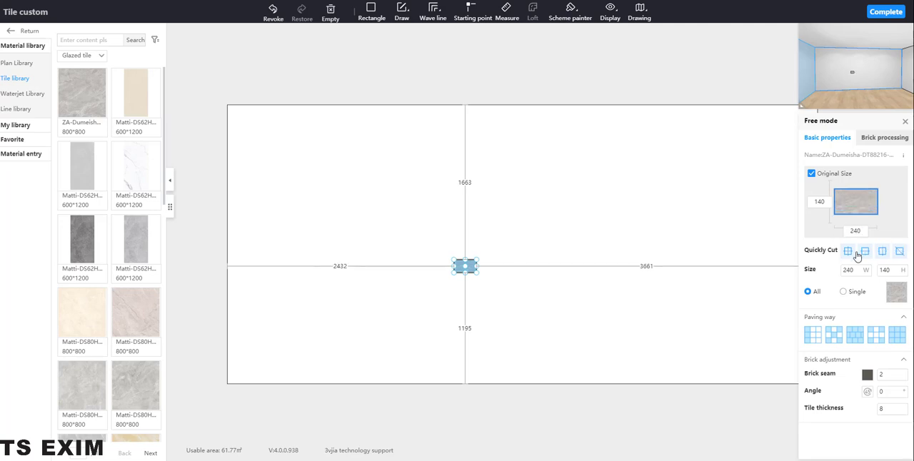
# Apply a custom straight corner cut to only the tile's upper-right corner
pyautogui.click(874, 139)
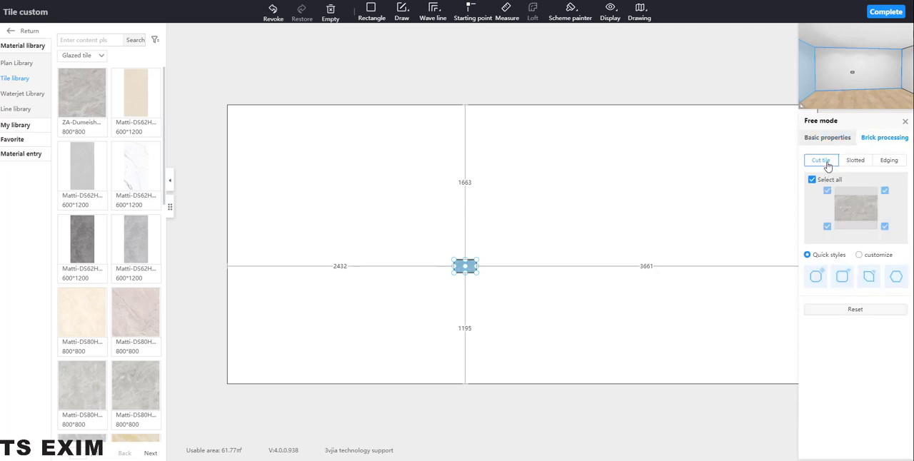
pyautogui.click(814, 184)
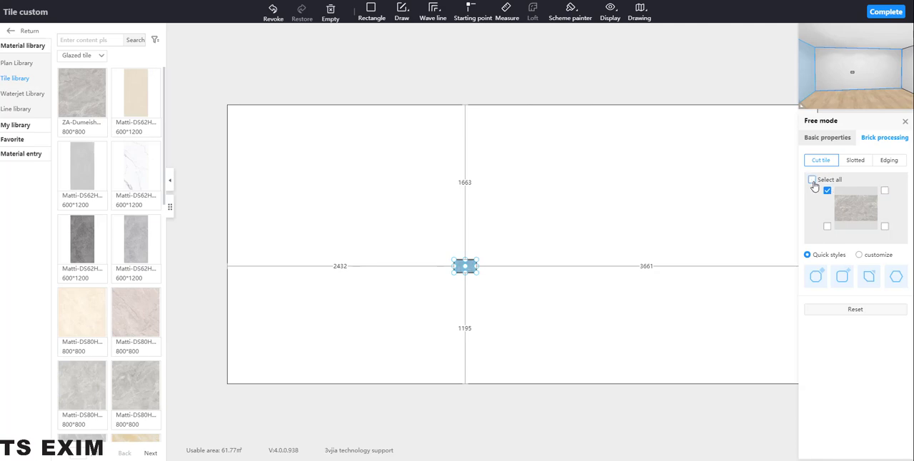
pyautogui.click(886, 192)
pyautogui.click(859, 255)
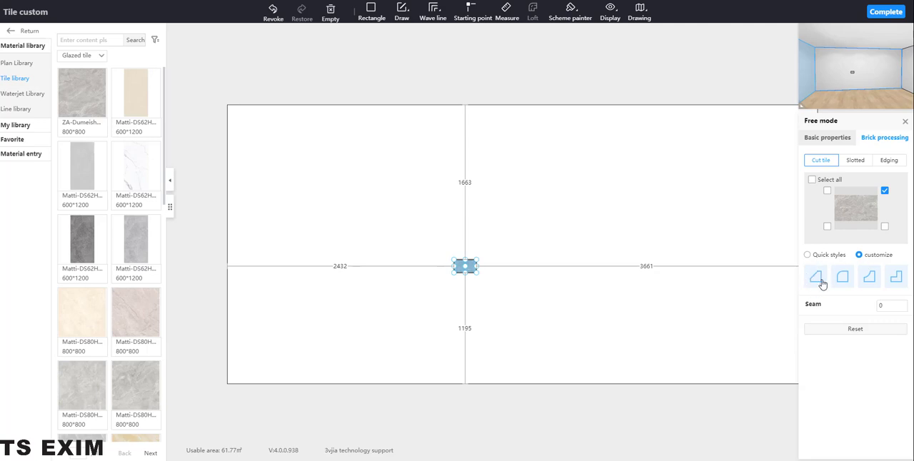
pyautogui.click(816, 277)
# Set the linked side cut of the tile's upper-right corner to 120
pyautogui.doubleClick(846, 301)
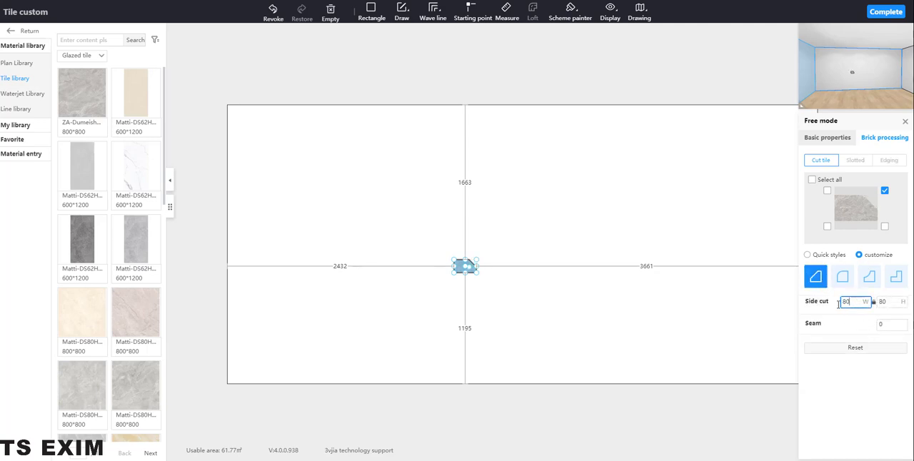
pyautogui.scroll(5, 460, 328)
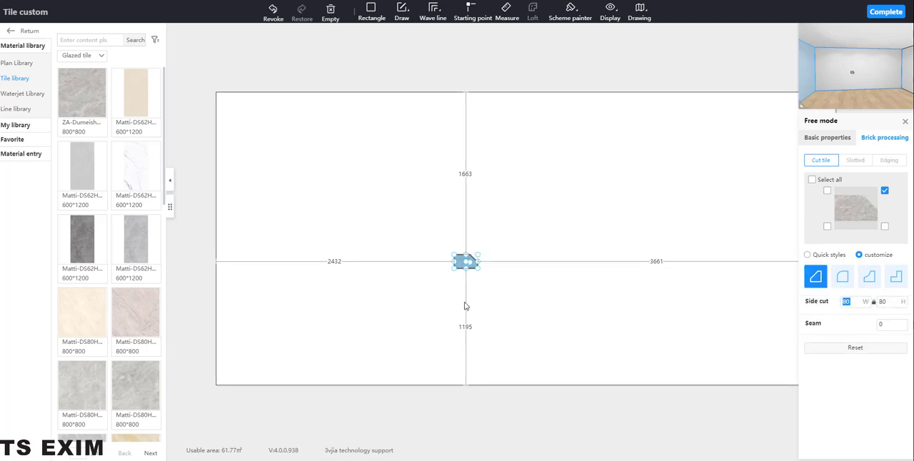
pyautogui.scroll(4, 496, 279)
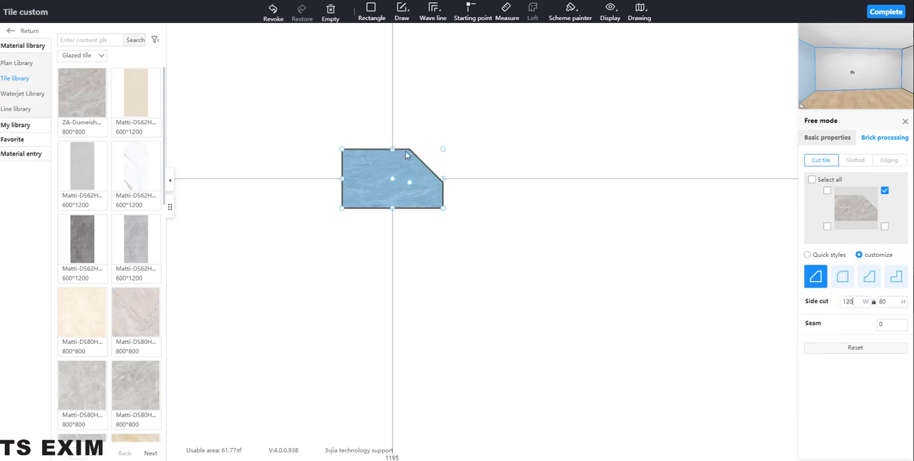
pyautogui.click(899, 301)
pyautogui.click(856, 306)
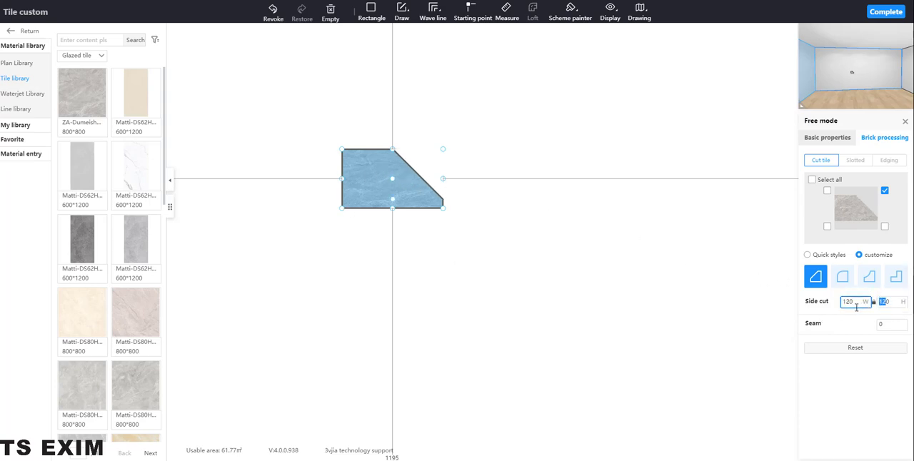
# Set the upper-right side cut's height to 70, unlink the two dimensions, and set its width to 120
pyautogui.click(897, 302)
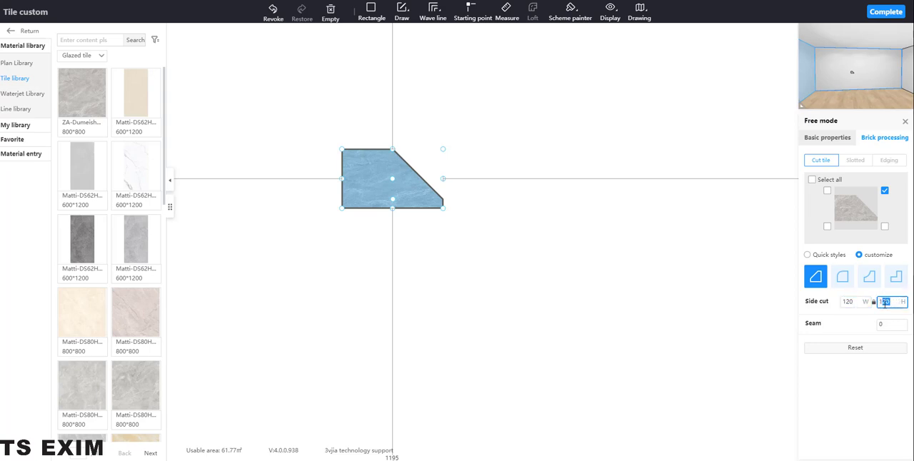
pyautogui.write('70')
pyautogui.click(867, 303)
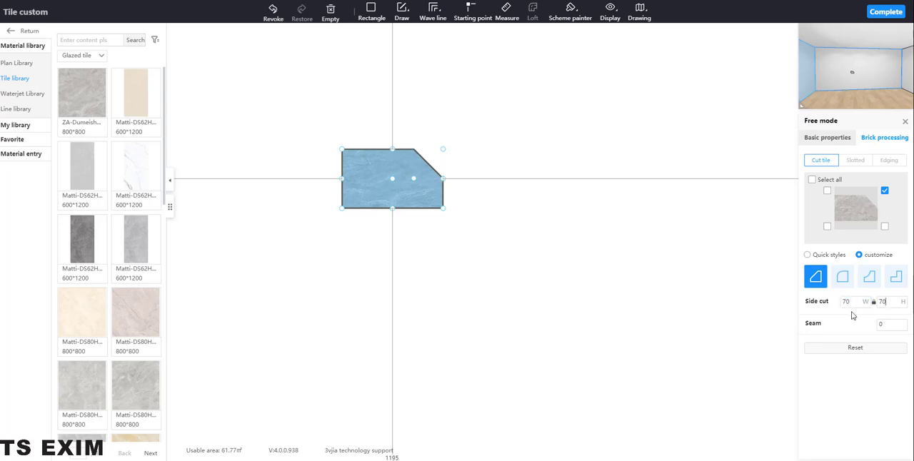
pyautogui.doubleClick(856, 303)
pyautogui.click(894, 303)
pyautogui.click(861, 303)
pyautogui.doubleClick(845, 302)
pyautogui.write('120')
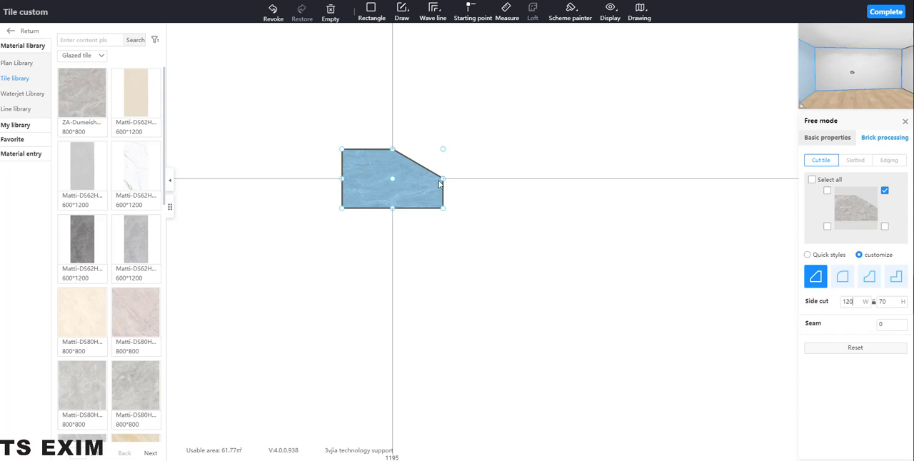
# Cut the tile's upper-left corner with a straight side cut of 70 W by 120 H
pyautogui.click(827, 192)
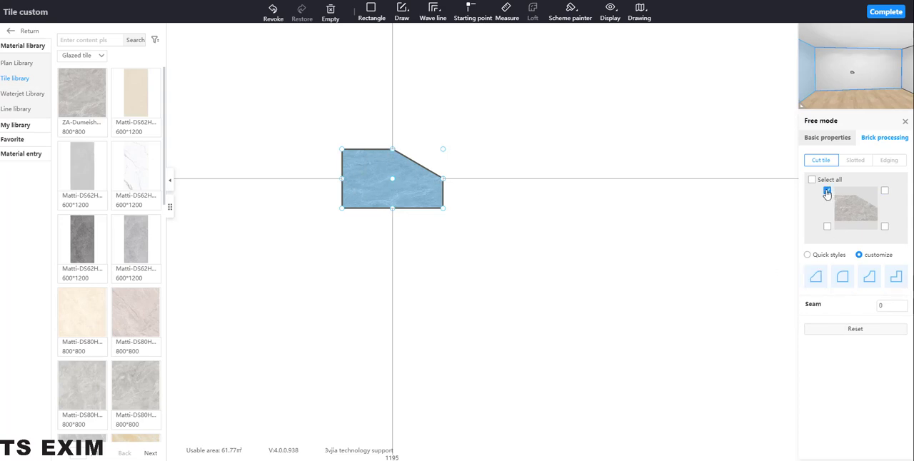
pyautogui.click(816, 278)
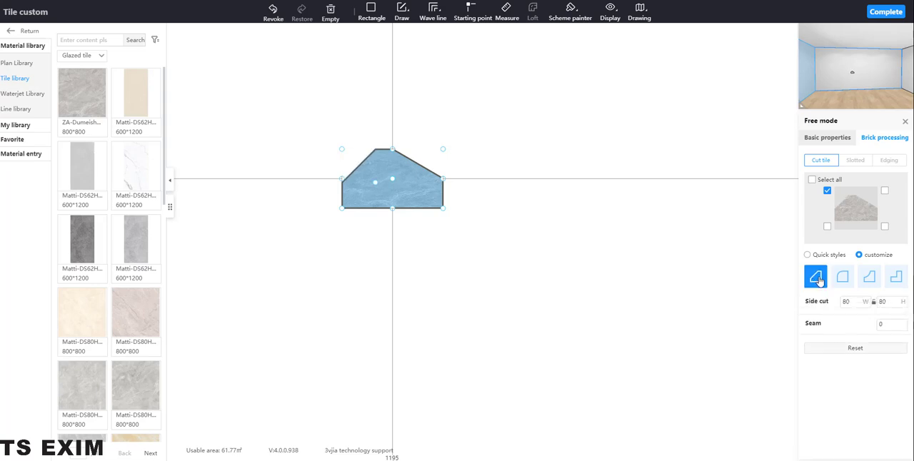
pyautogui.click(852, 301)
pyautogui.moveTo(853, 302); pyautogui.dragTo(820, 305)
pyautogui.click(896, 303)
pyautogui.moveTo(897, 303); pyautogui.dragTo(863, 319)
pyautogui.press('Return')
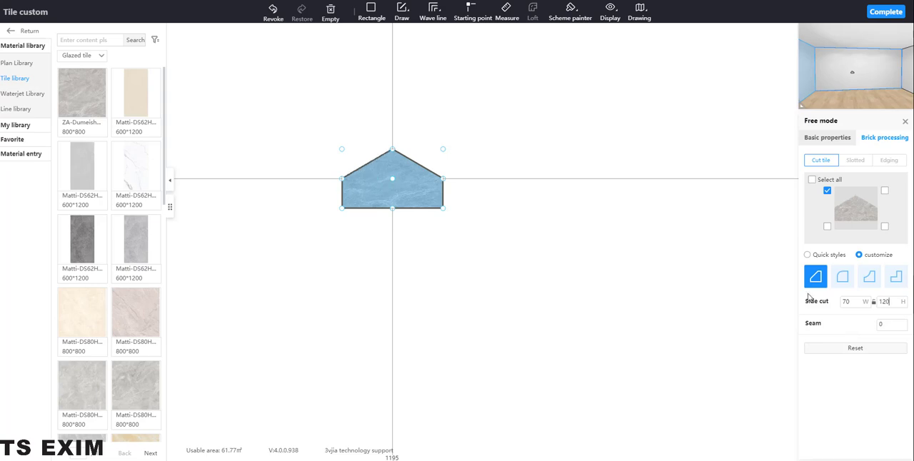
# Cut the tile's lower-left corner with a straight side cut of 120 W by 70 H
pyautogui.click(827, 226)
pyautogui.click(818, 282)
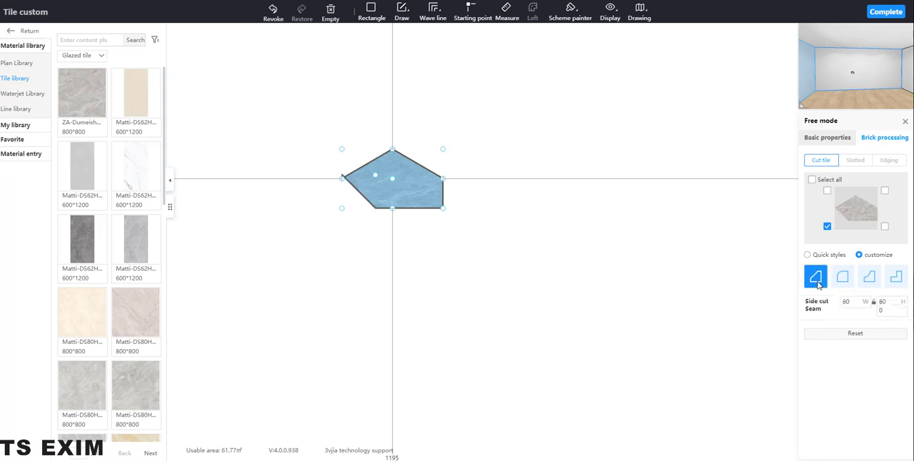
pyautogui.moveTo(856, 304); pyautogui.dragTo(829, 303)
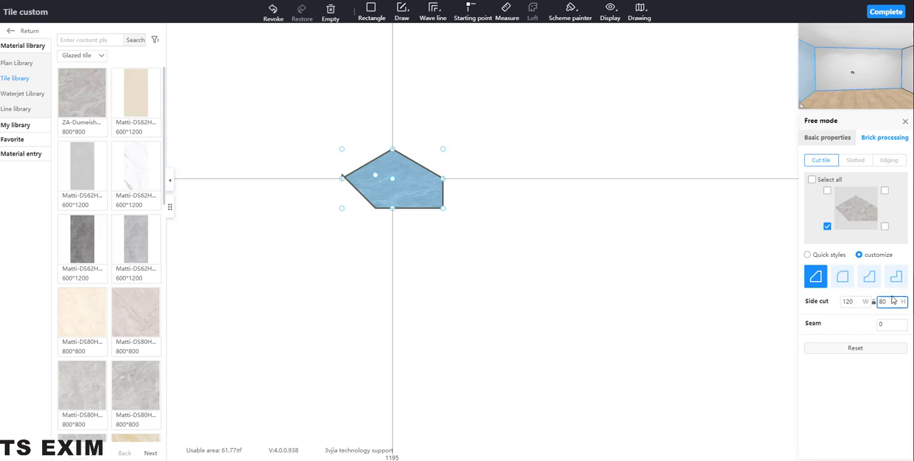
pyautogui.moveTo(889, 303); pyautogui.dragTo(880, 304)
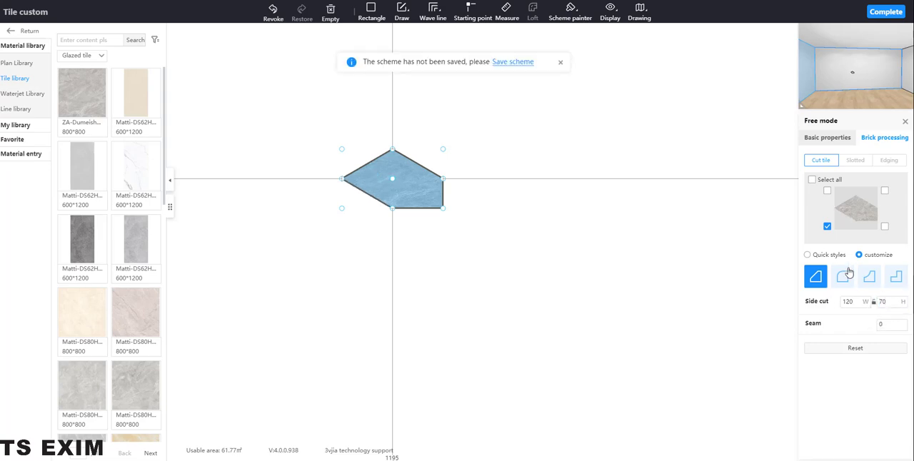
# Cut the tile's lower-right corner with a straight side cut of 70 W by 120 H to complete the rhombus
pyautogui.click(886, 227)
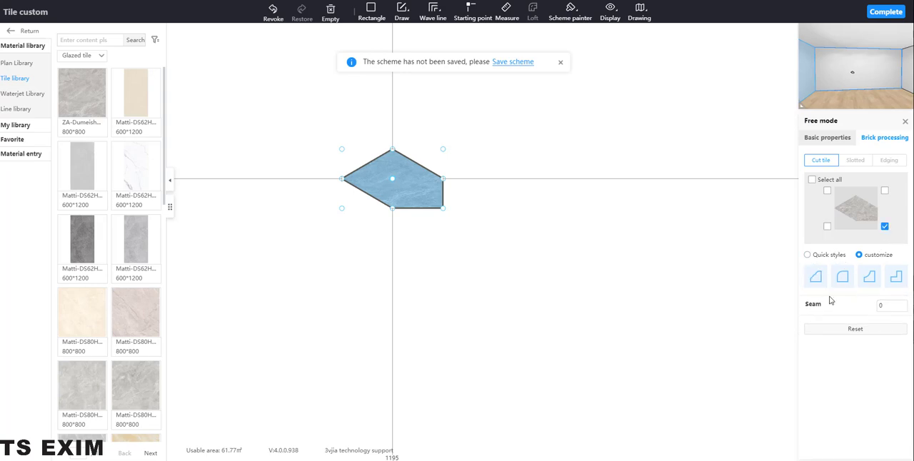
pyautogui.click(850, 301)
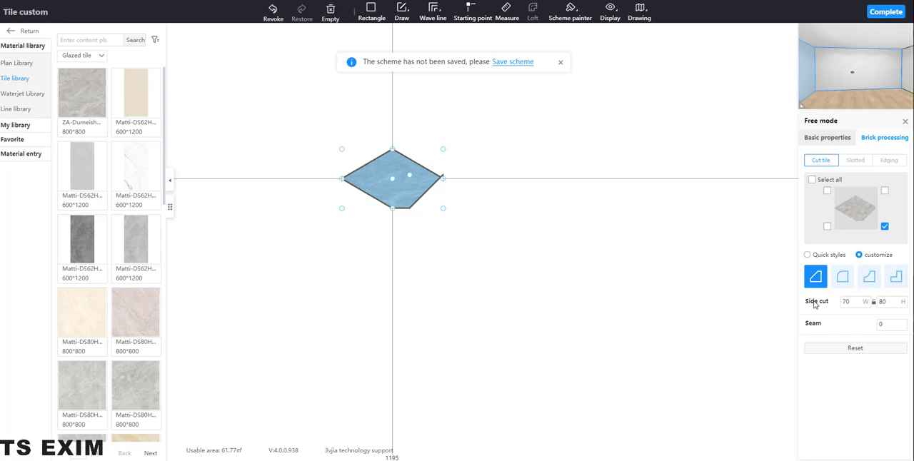
pyautogui.write('70')
pyautogui.press('Tab')
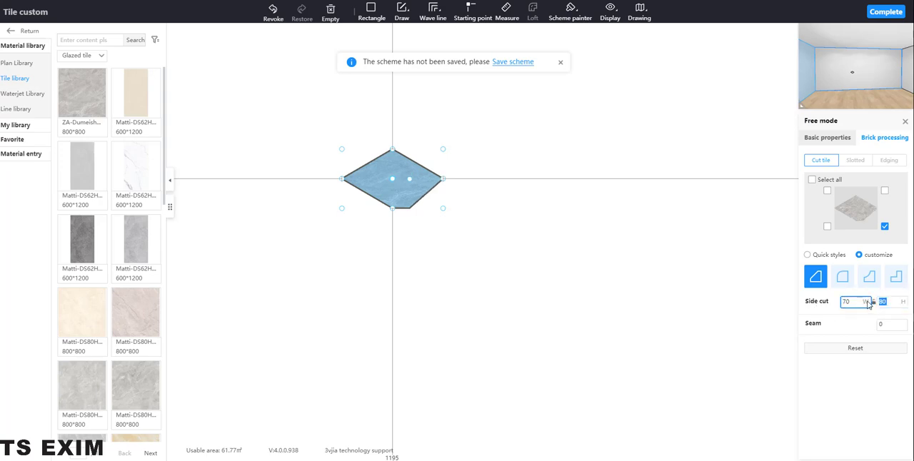
pyautogui.write('12')
pyautogui.press('Return')
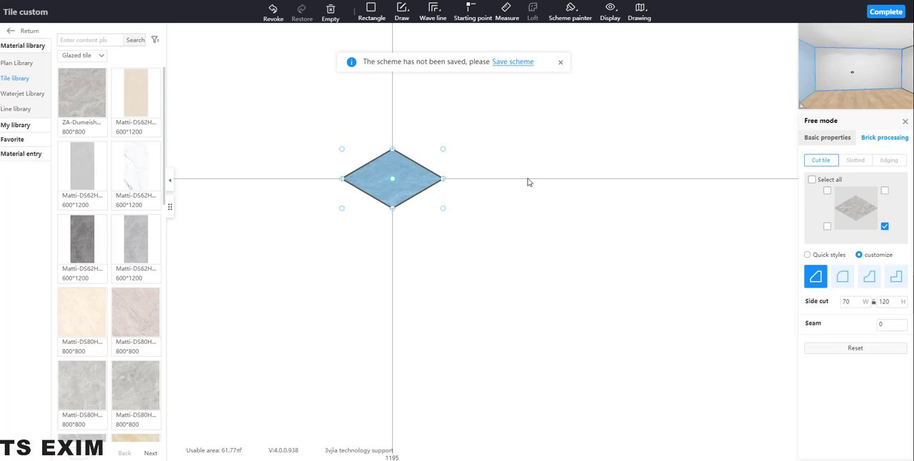
# Copy the rhombus tile and paste two copies, one to its right and one below between them
pyautogui.scroll(-5, 423, 175)
pyautogui.rightClick(420, 178)
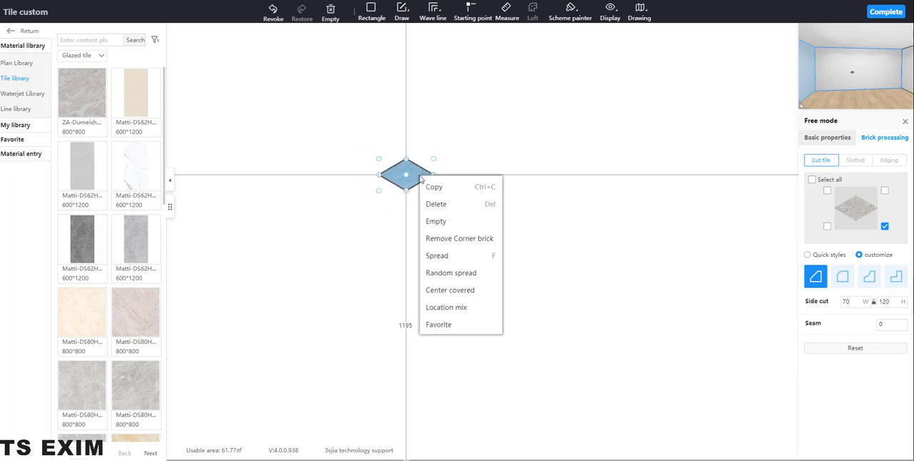
pyautogui.click(435, 187)
pyautogui.rightClick(475, 190)
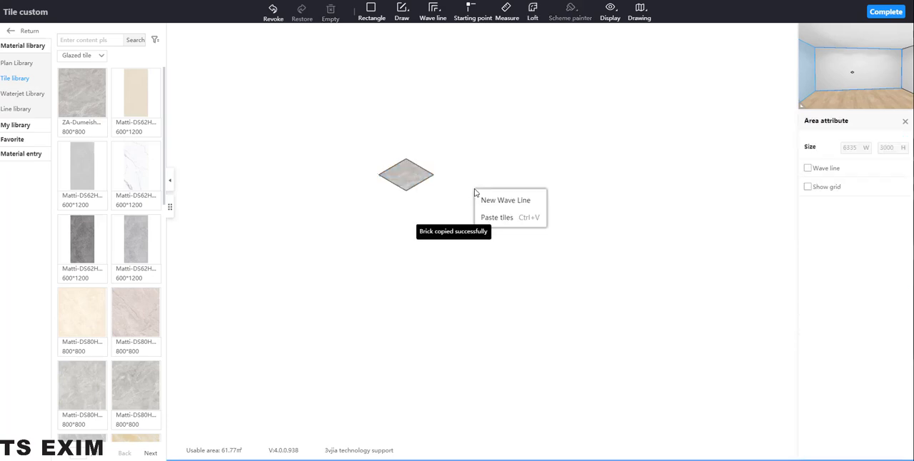
pyautogui.click(502, 218)
pyautogui.click(561, 205)
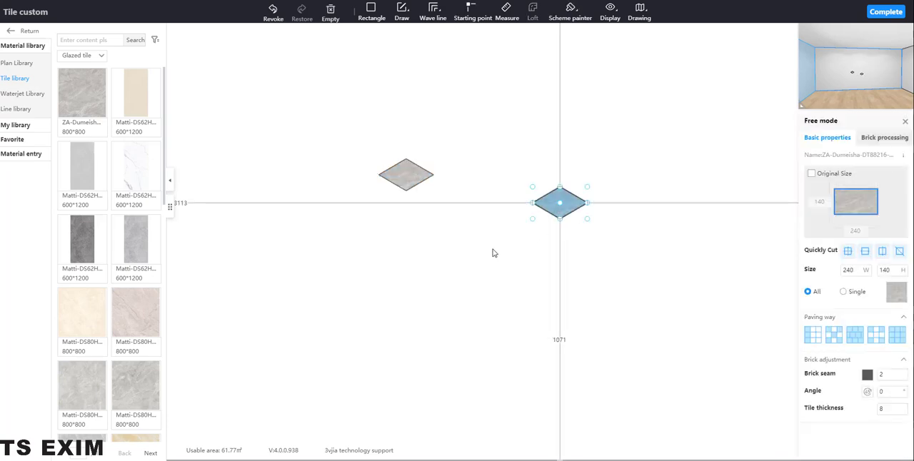
pyautogui.rightClick(477, 268)
pyautogui.click(490, 292)
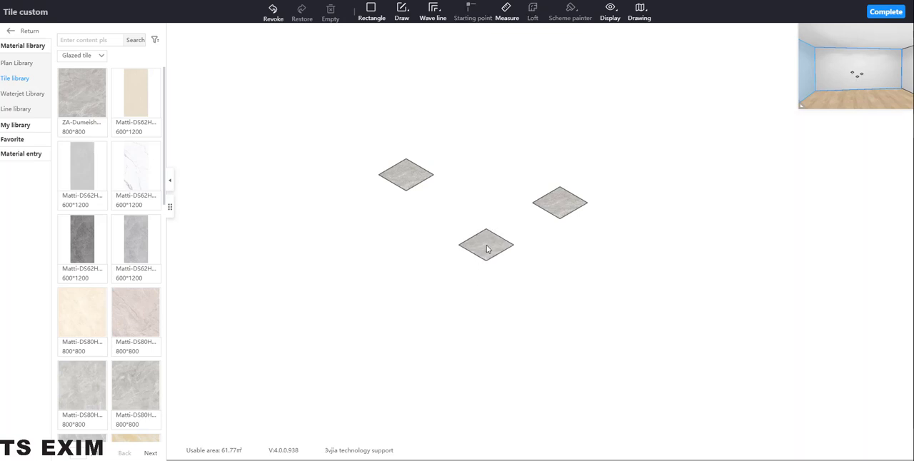
pyautogui.click(487, 245)
pyautogui.click(456, 182)
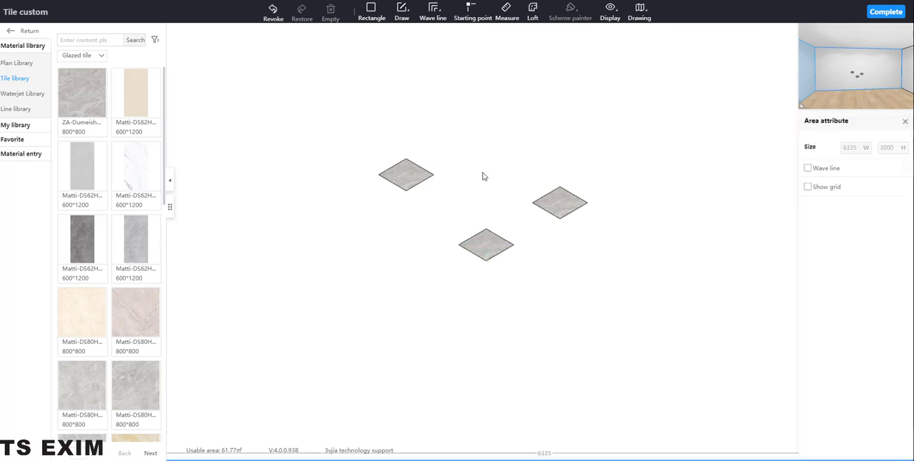
# Rotate the original rhombus tile to an angle of 30°
pyautogui.click(405, 179)
pyautogui.moveTo(894, 391); pyautogui.dragTo(854, 392)
pyautogui.write('30')
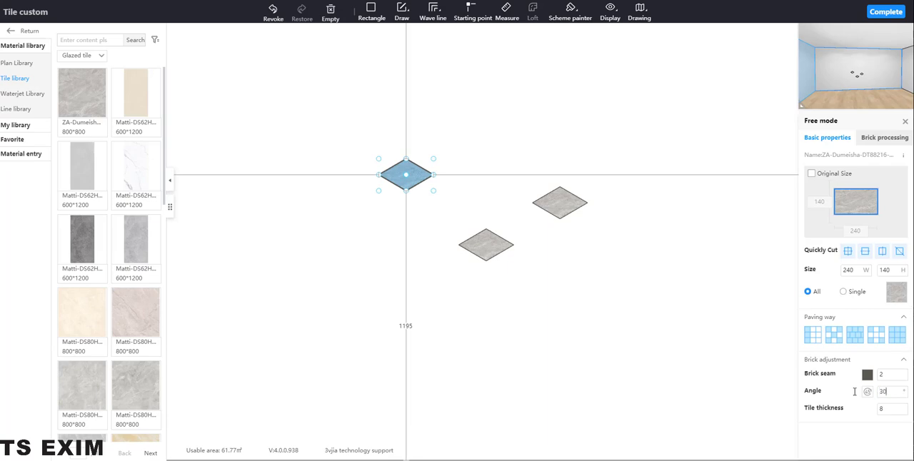
pyautogui.press('Return')
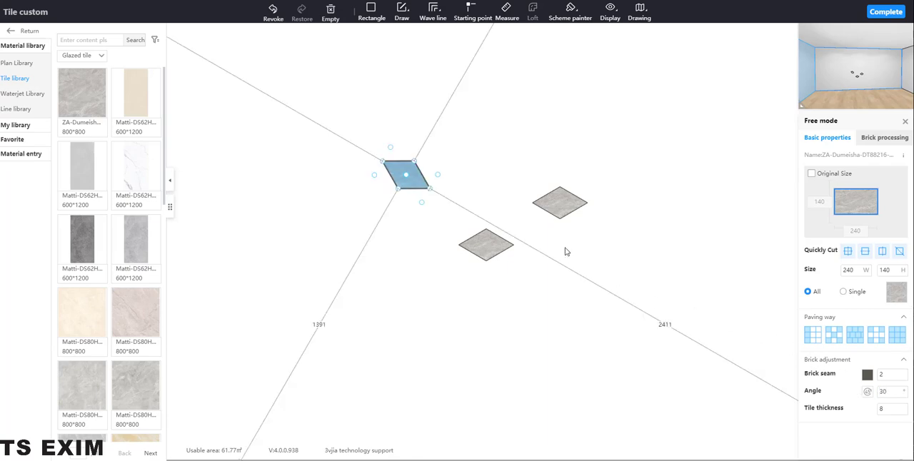
# Rotate the rightmost rhombus copy to an angle of -30°
pyautogui.click(550, 205)
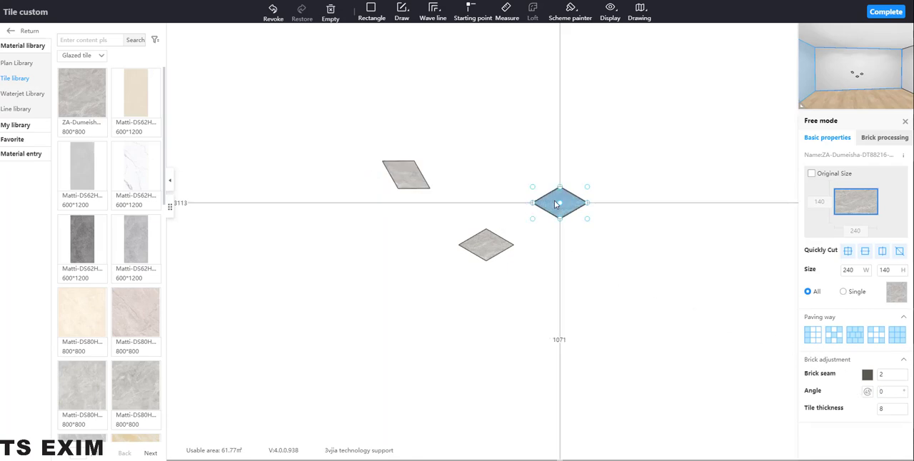
pyautogui.rightClick(556, 205)
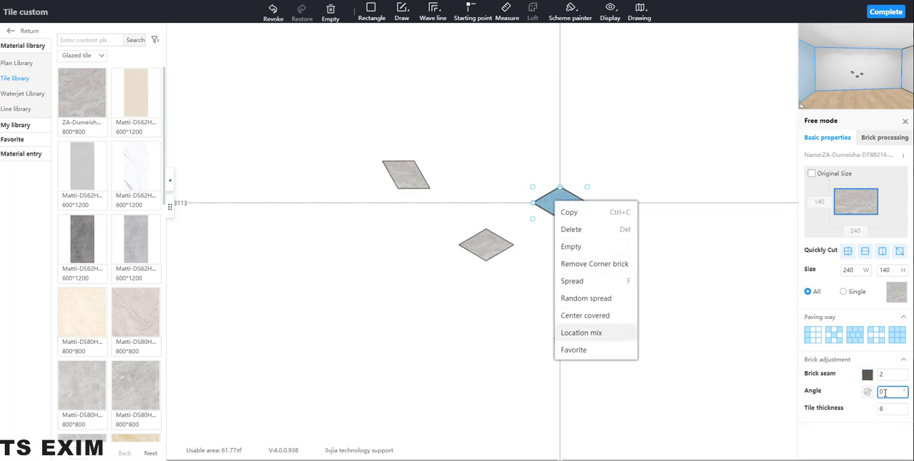
pyautogui.moveTo(885, 393); pyautogui.dragTo(855, 393)
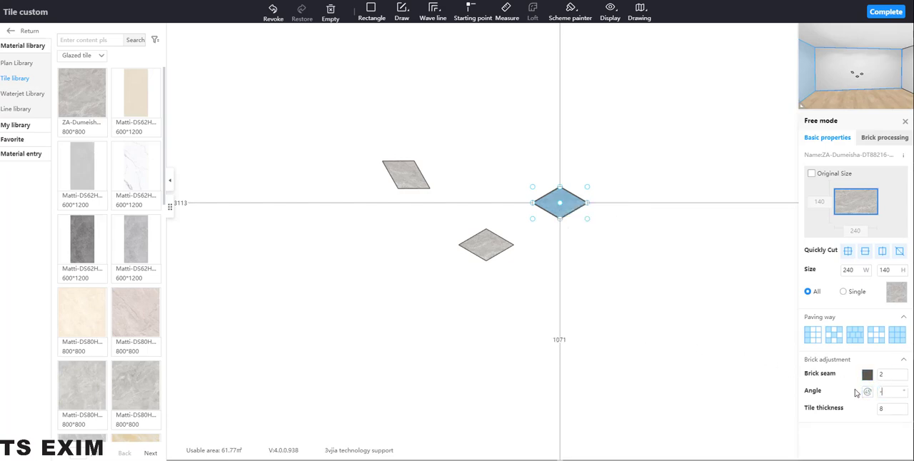
pyautogui.write('-30')
pyautogui.press('Return')
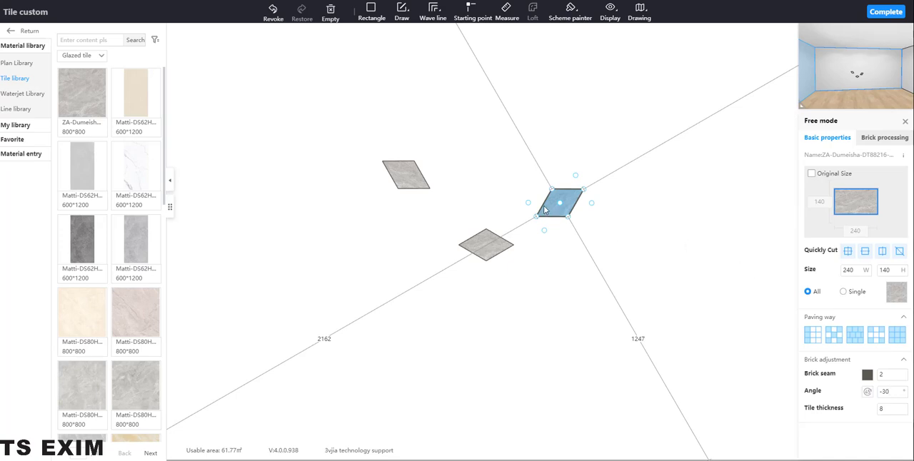
# Fit the -30° rhombus beneath the 30° one, and rotate the third rhombus to 270° and place it against their left side to form a hexagon
pyautogui.moveTo(553, 193); pyautogui.dragTo(399, 194)
pyautogui.click(490, 243)
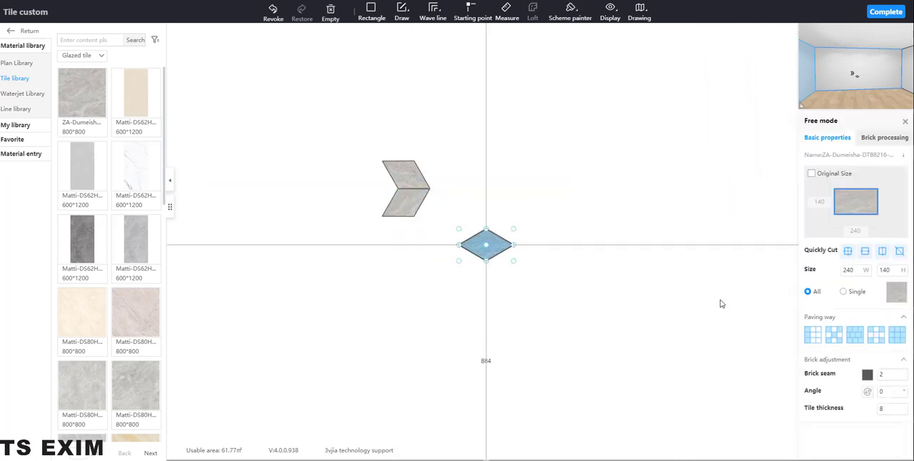
pyautogui.click(889, 391)
pyautogui.moveTo(889, 391); pyautogui.dragTo(856, 395)
pyautogui.write('270')
pyautogui.press('Return')
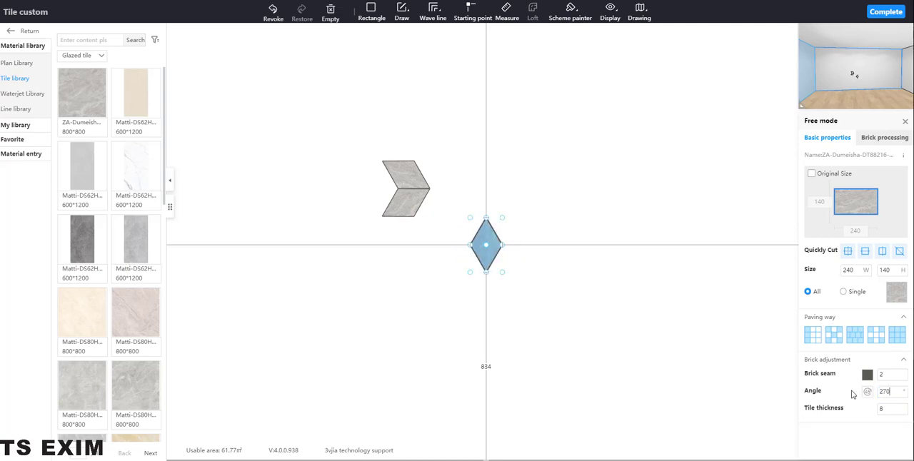
pyautogui.moveTo(499, 243); pyautogui.dragTo(396, 186)
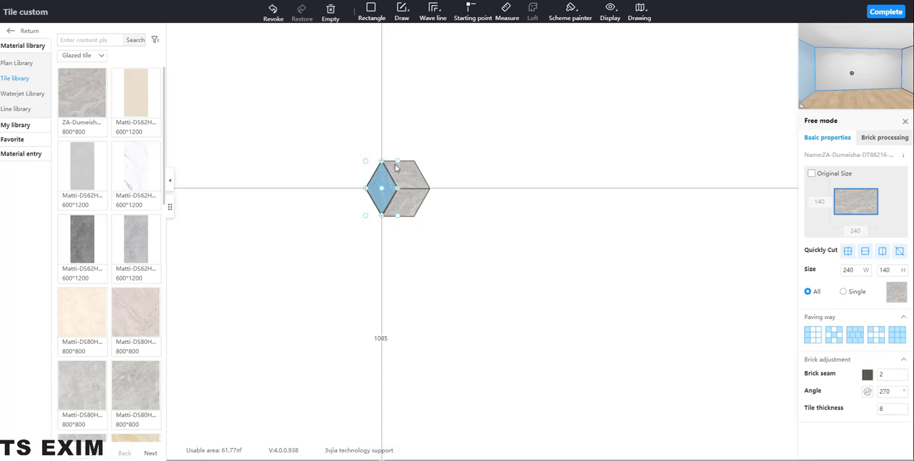
# Move the three-rhombus hexagon down onto the wall's bottom edge
pyautogui.click(468, 172)
pyautogui.scroll(-4, 469, 172)
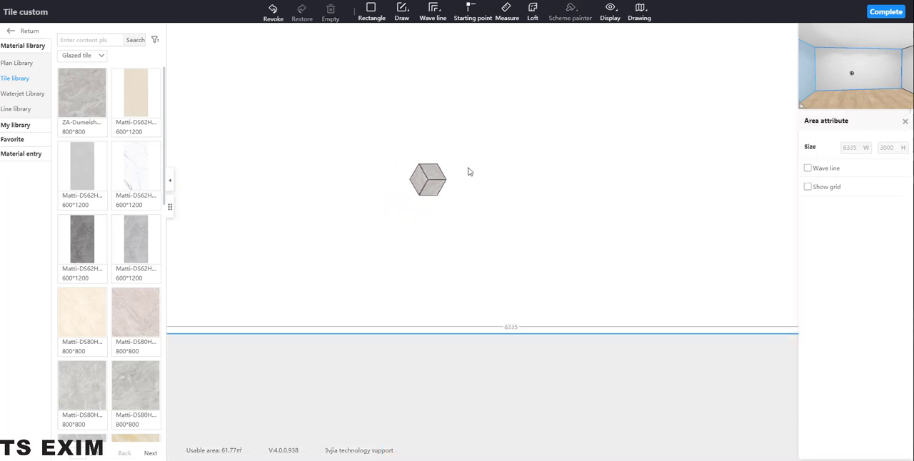
pyautogui.scroll(3, 464, 198)
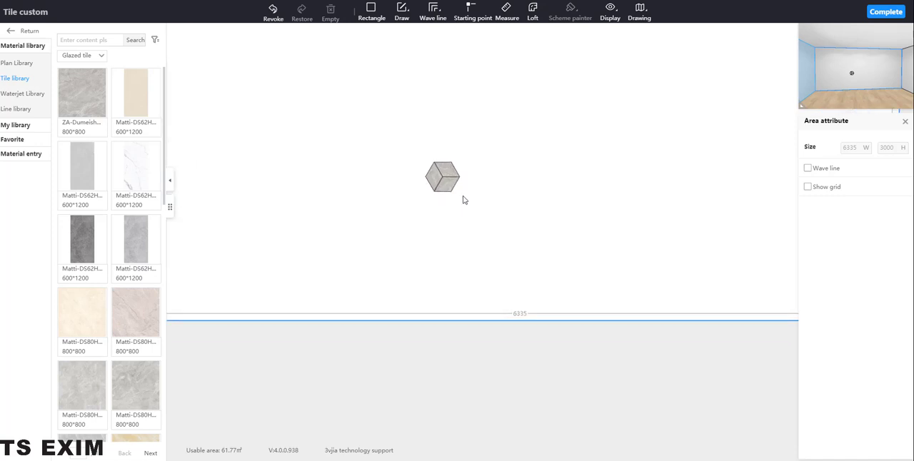
pyautogui.click(455, 175)
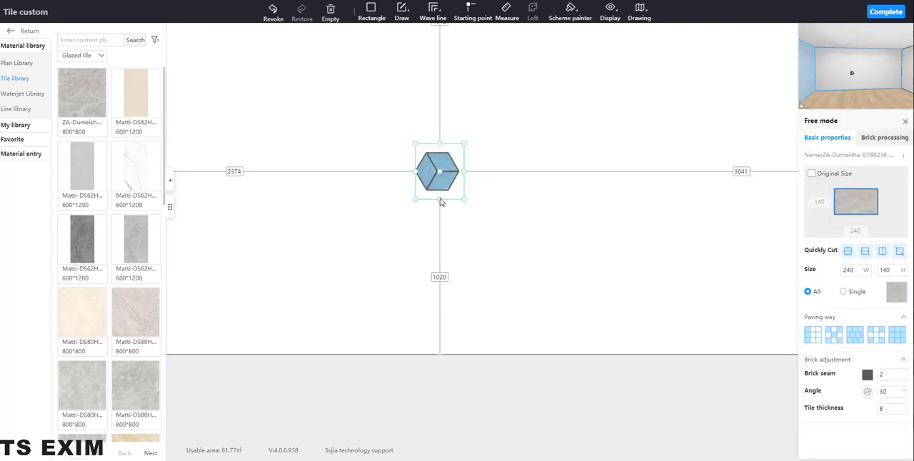
pyautogui.moveTo(439, 203); pyautogui.dragTo(386, 366)
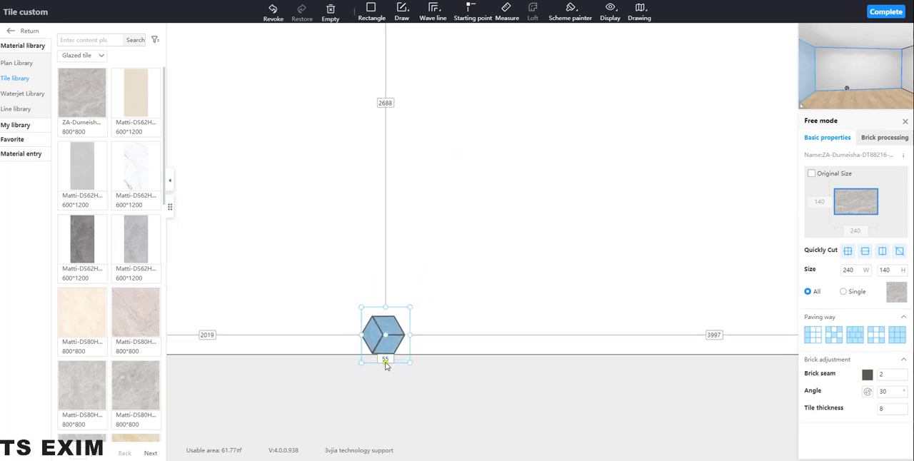
# Copy the hexagon and paste a copy directly on top of it
pyautogui.rightClick(388, 327)
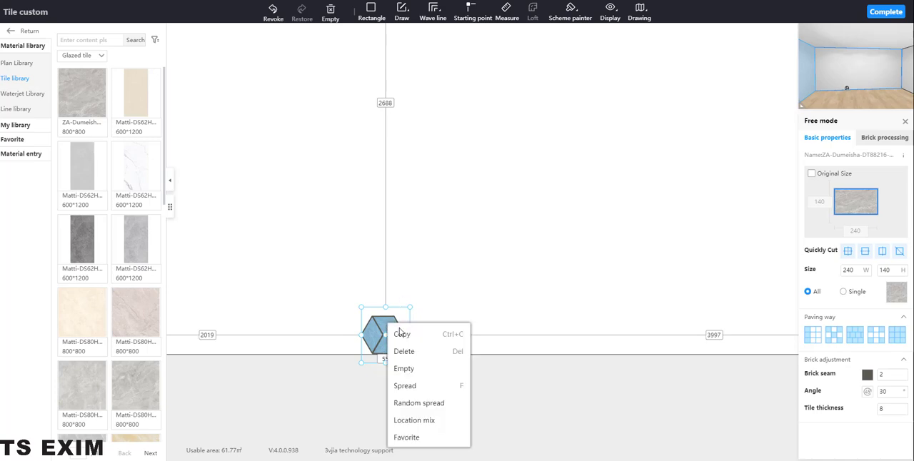
pyautogui.click(401, 334)
pyautogui.rightClick(405, 255)
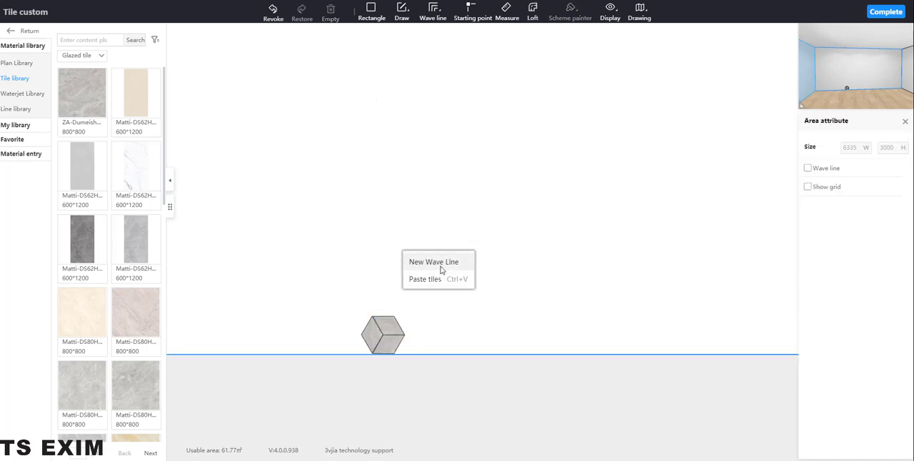
pyautogui.click(425, 279)
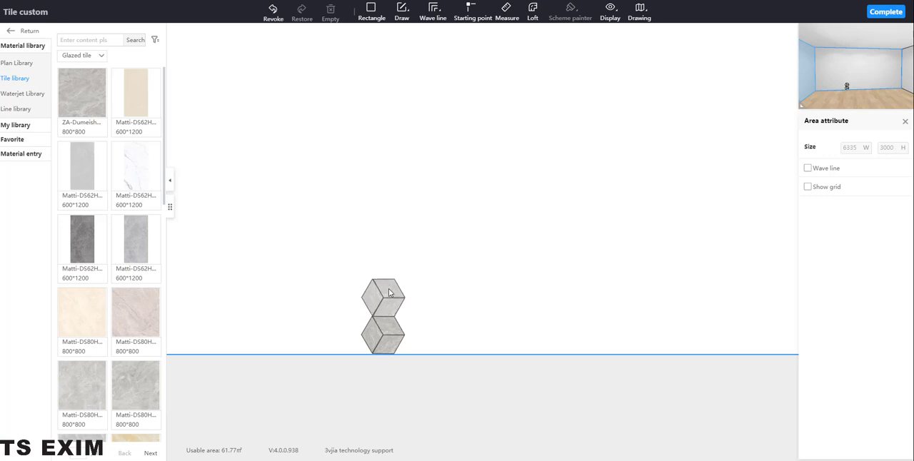
pyautogui.click(390, 293)
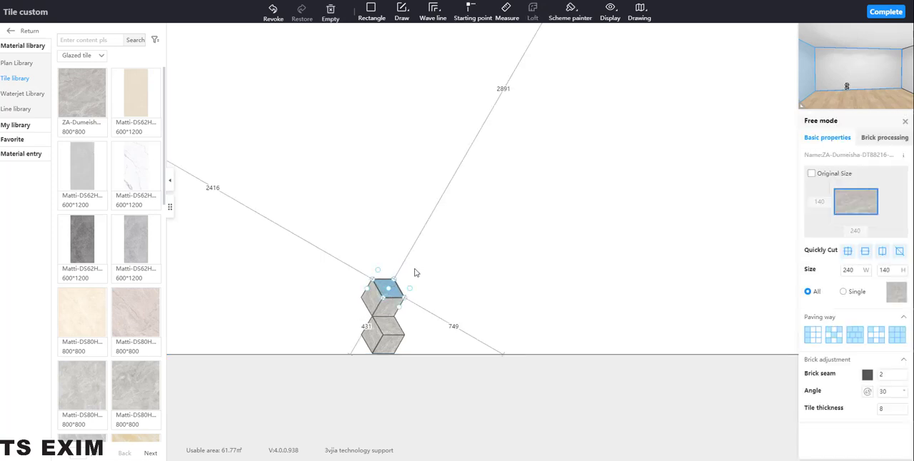
# Paste two more hexagon copies against the stacked pair's right side, one nested between them and one directly below it at the wall's bottom edge
pyautogui.click(447, 295)
pyautogui.rightClick(447, 295)
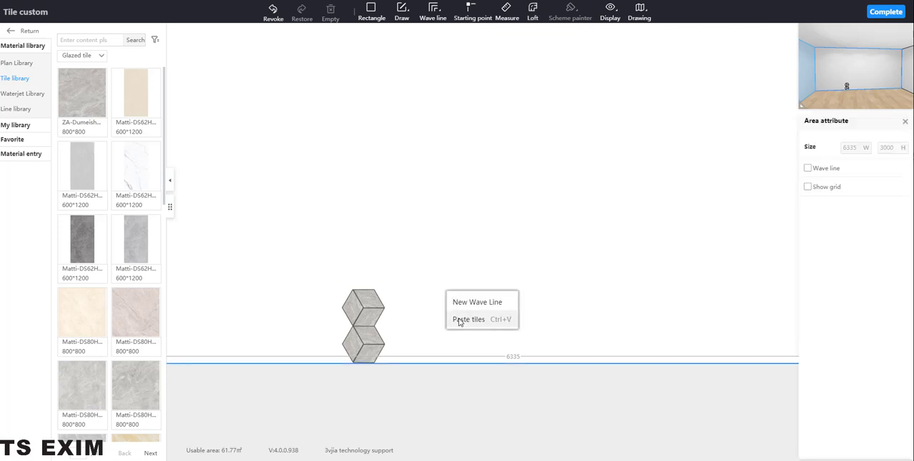
pyautogui.click(457, 320)
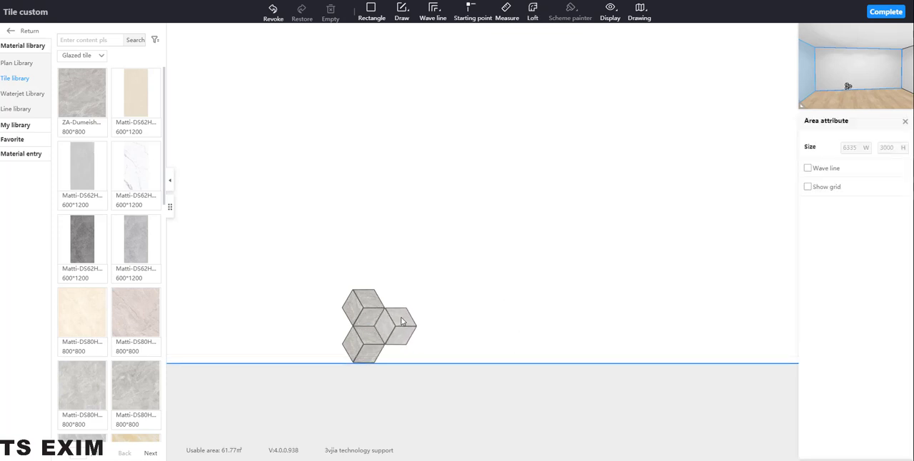
pyautogui.click(402, 321)
pyautogui.rightClick(493, 281)
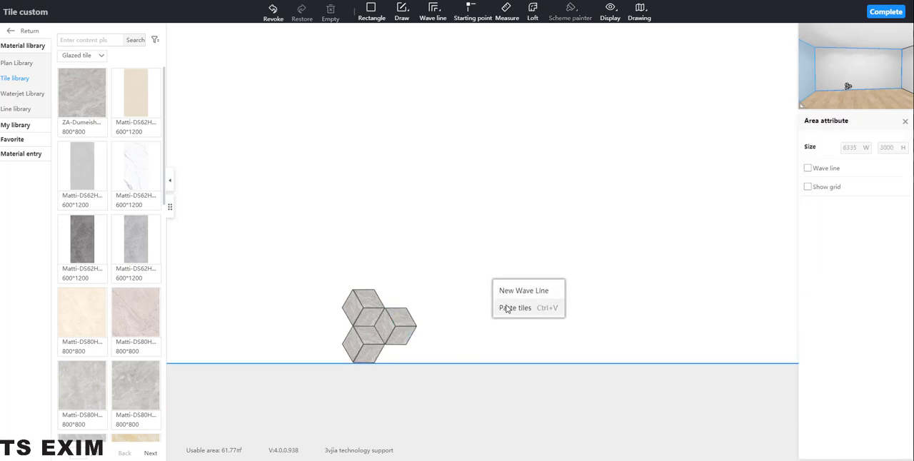
pyautogui.click(506, 307)
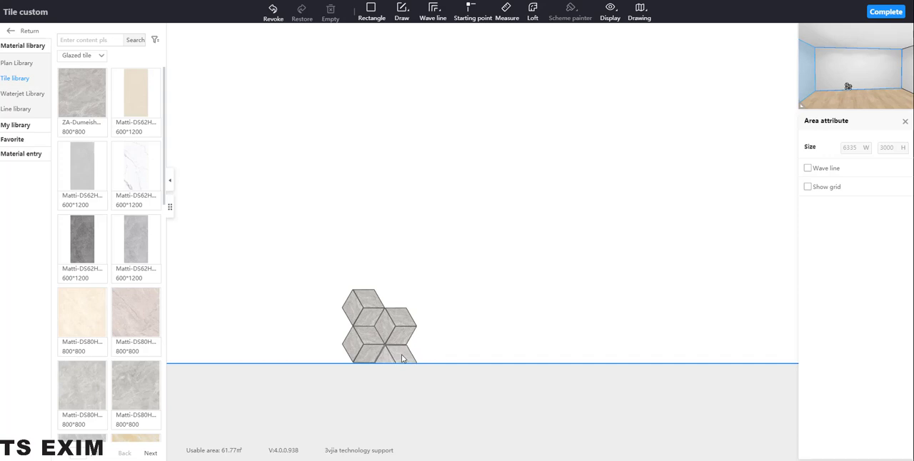
pyautogui.click(401, 358)
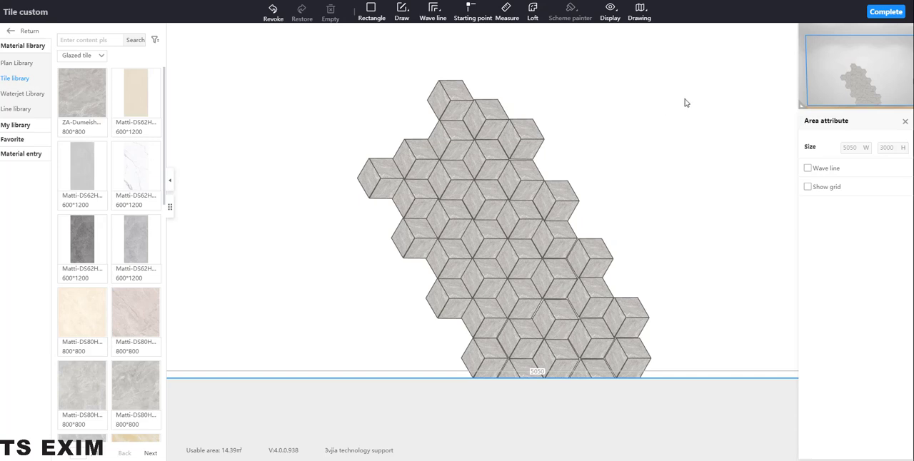
# Complete the wall's tile layout and save the scheme under the name "video"
pyautogui.click(886, 14)
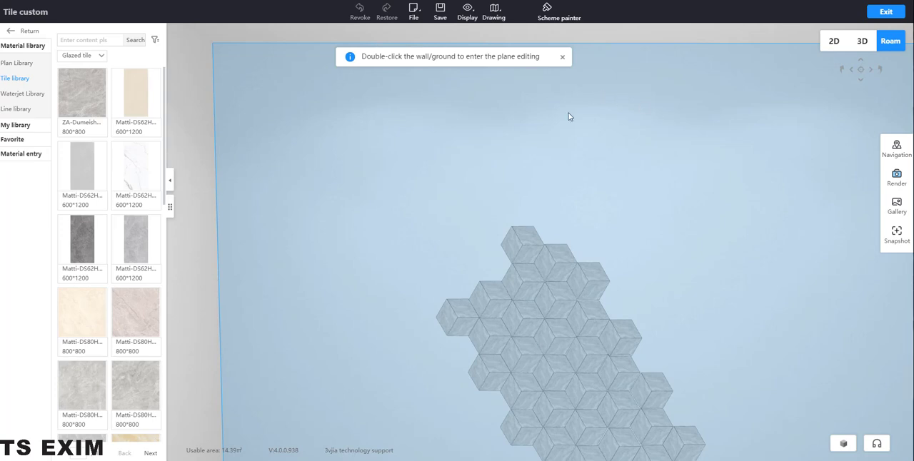
pyautogui.click(471, 168)
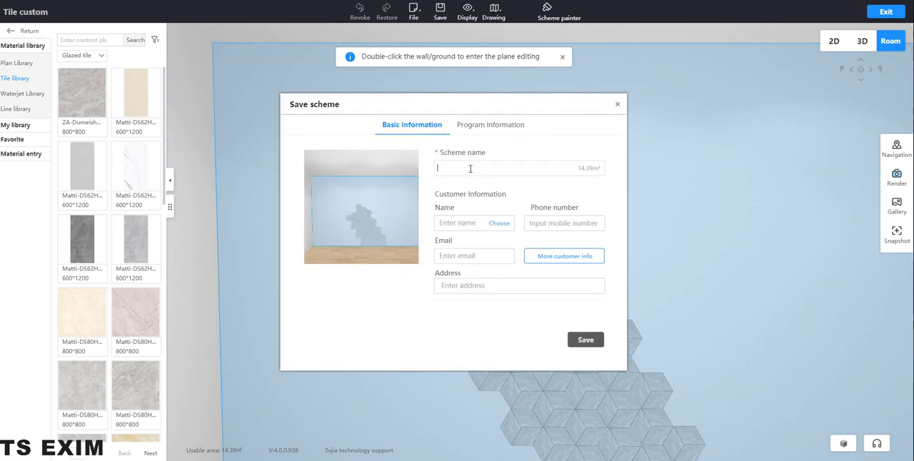
pyautogui.write('vid')
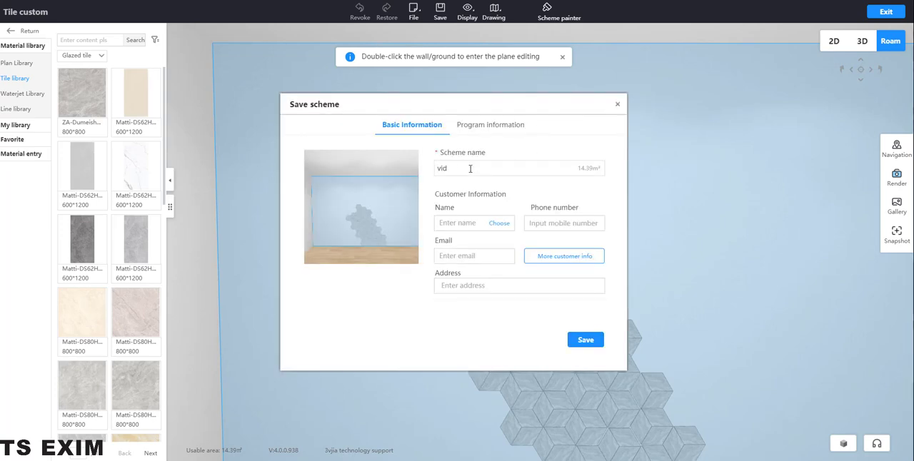
pyautogui.write('eo')
pyautogui.click(579, 342)
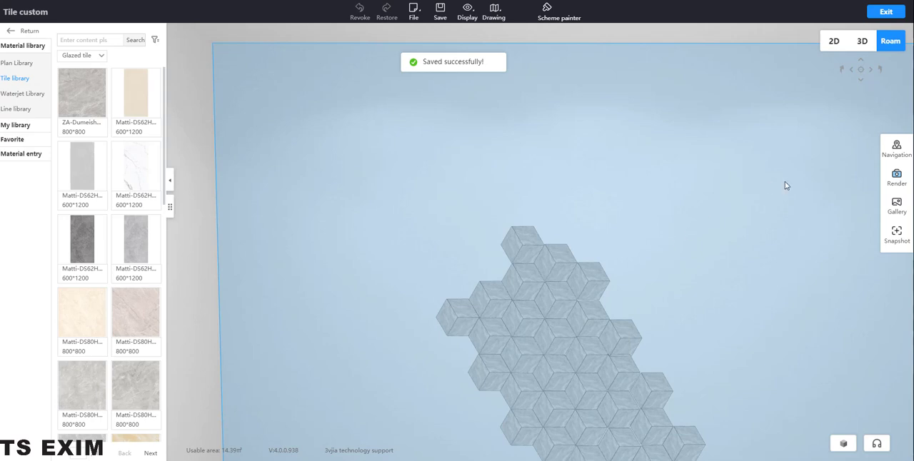
# Reopen the tiled wall for plane editing, dismiss the brush tip and check the reference kitchen photo
pyautogui.click(678, 297)
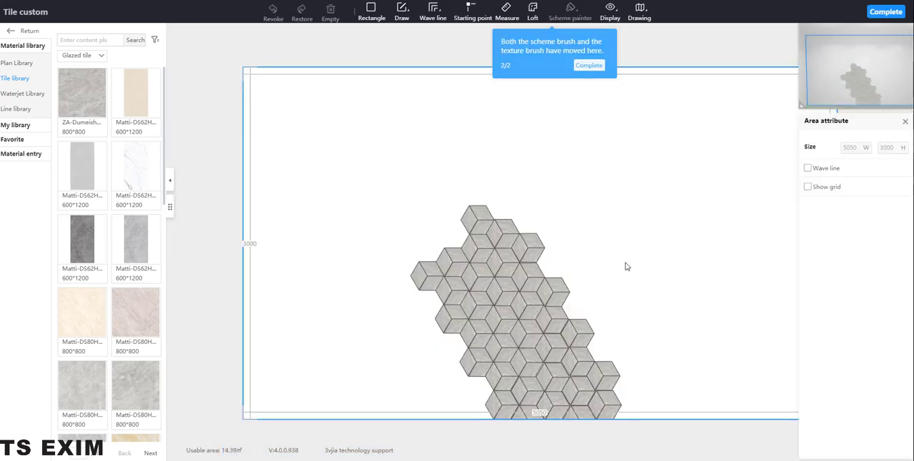
pyautogui.click(588, 65)
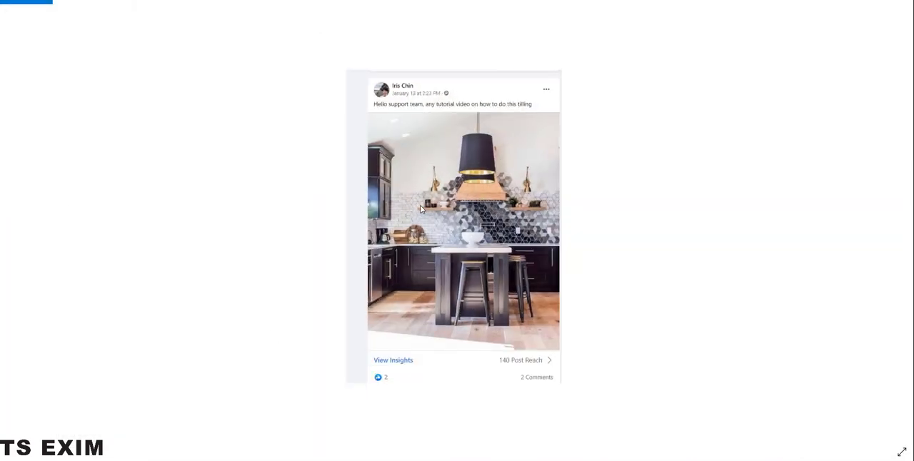
pyautogui.click(405, 2)
pyautogui.moveTo(379, 20); pyautogui.dragTo(436, 17)
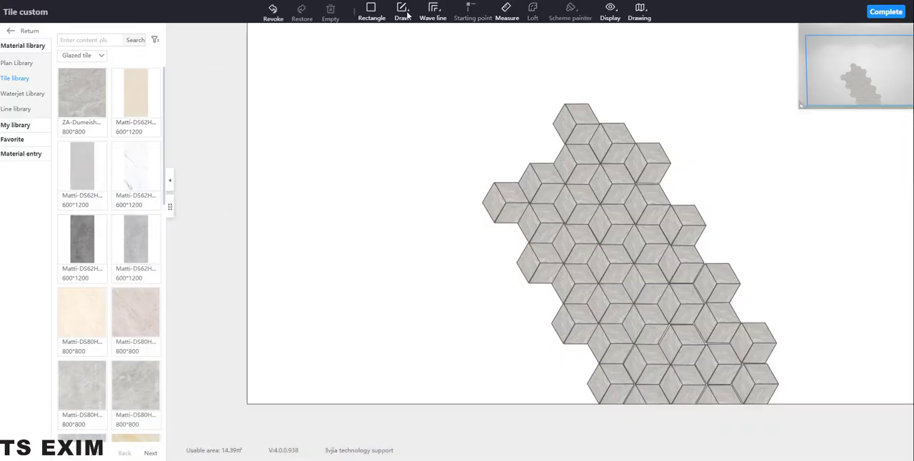
# Draw outline lines from the leftmost hexagon's outer corner about 1424 to the wall's left edge, 1212 down it and 2125 along the bottom to the tiles
pyautogui.click(401, 11)
pyautogui.click(418, 69)
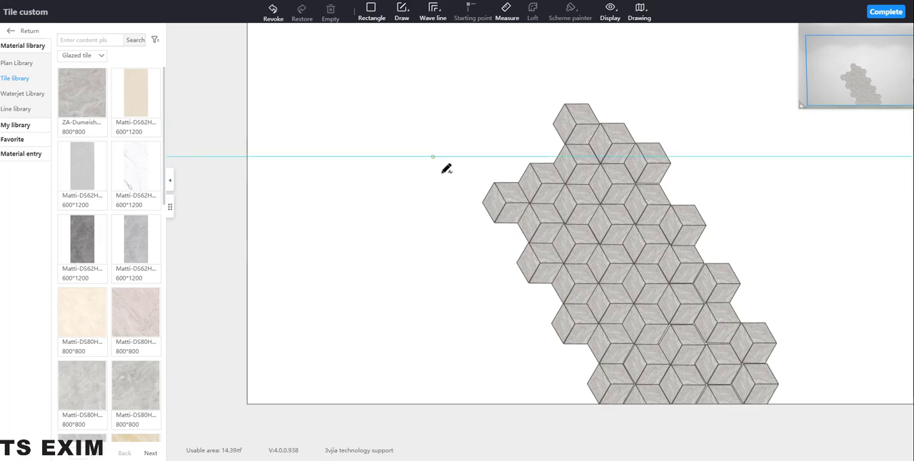
pyautogui.click(483, 202)
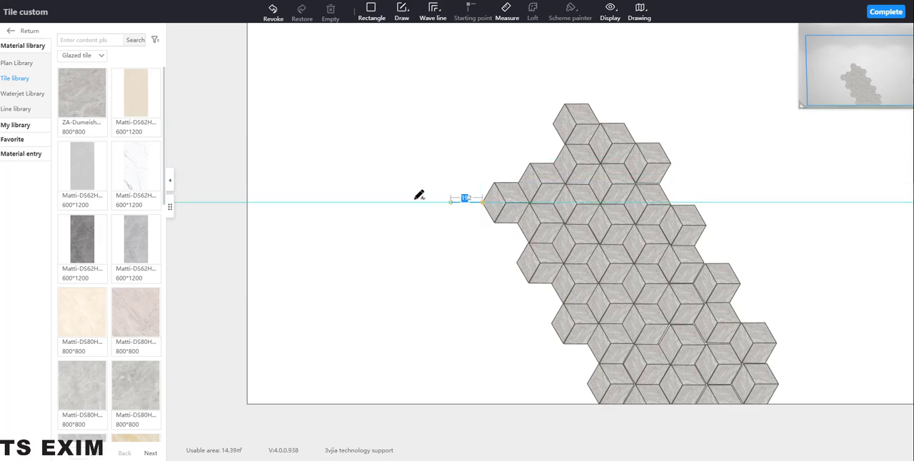
pyautogui.click(248, 204)
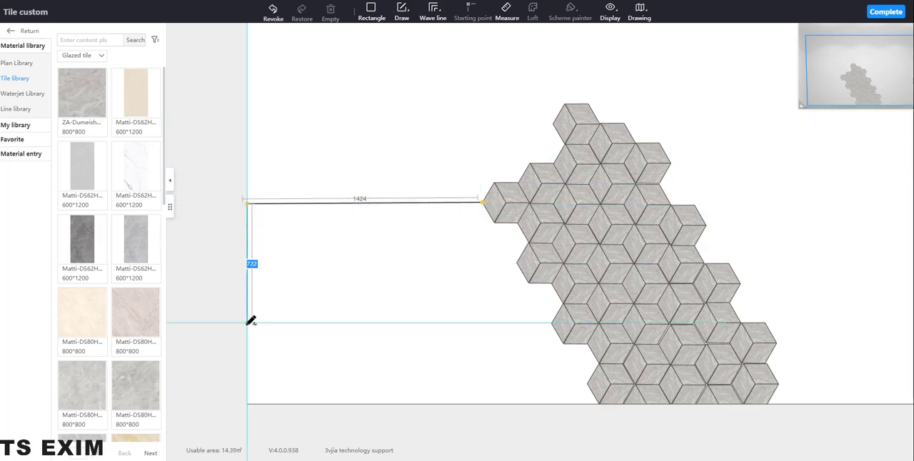
pyautogui.click(247, 404)
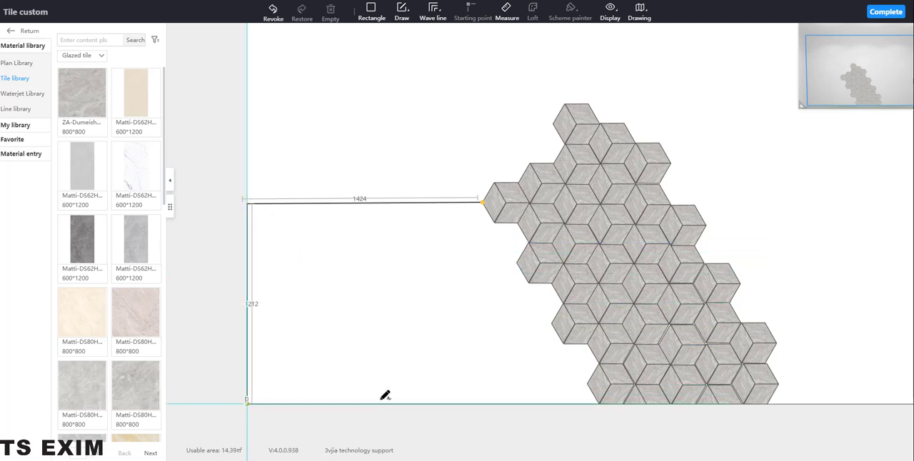
pyautogui.click(598, 402)
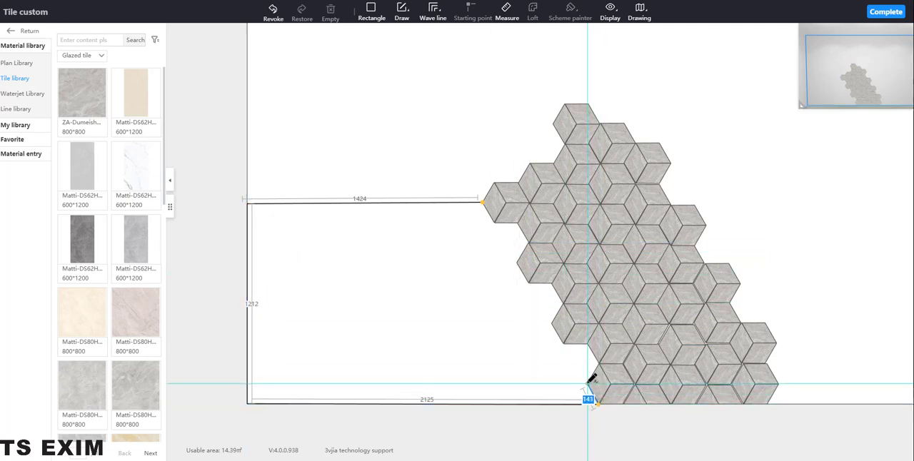
# Continue the outline up the lower left edge of the hexagon tiles, following each corner with segments of about 129 to 158
pyautogui.click(587, 384)
pyautogui.click(598, 364)
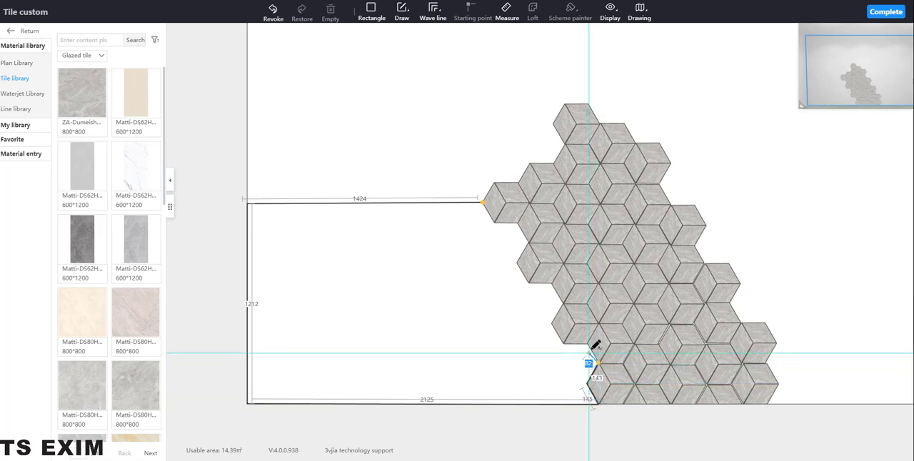
pyautogui.click(588, 344)
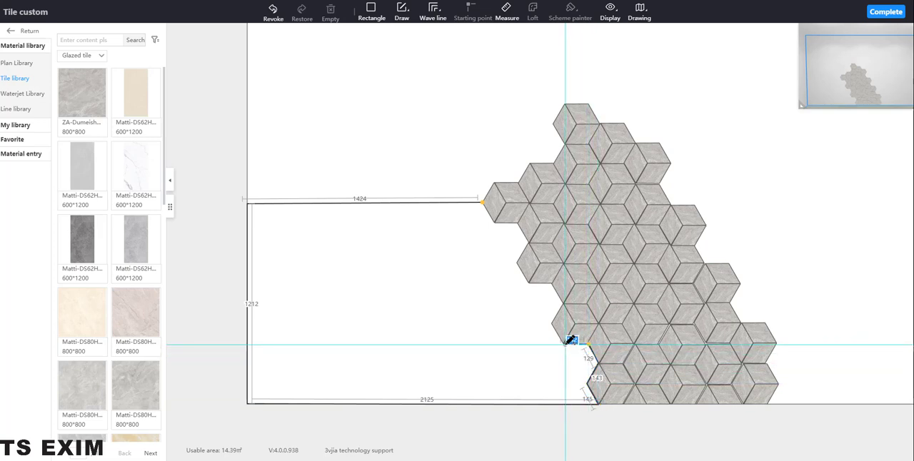
pyautogui.click(564, 344)
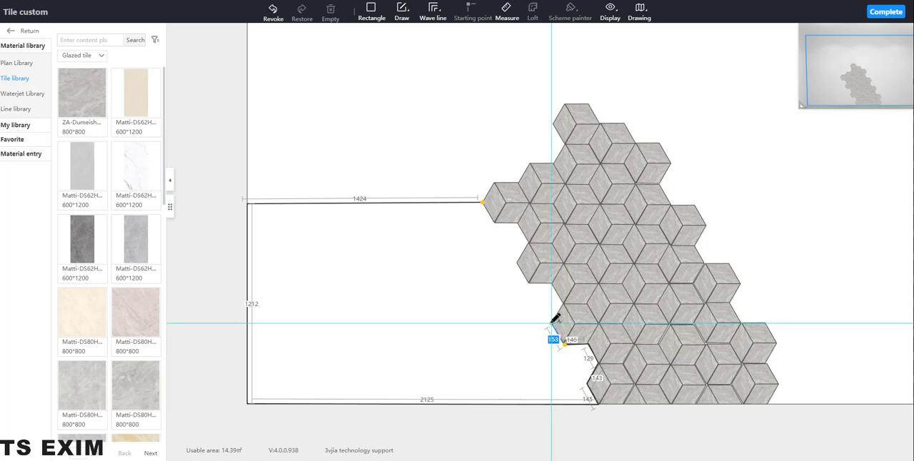
pyautogui.click(552, 323)
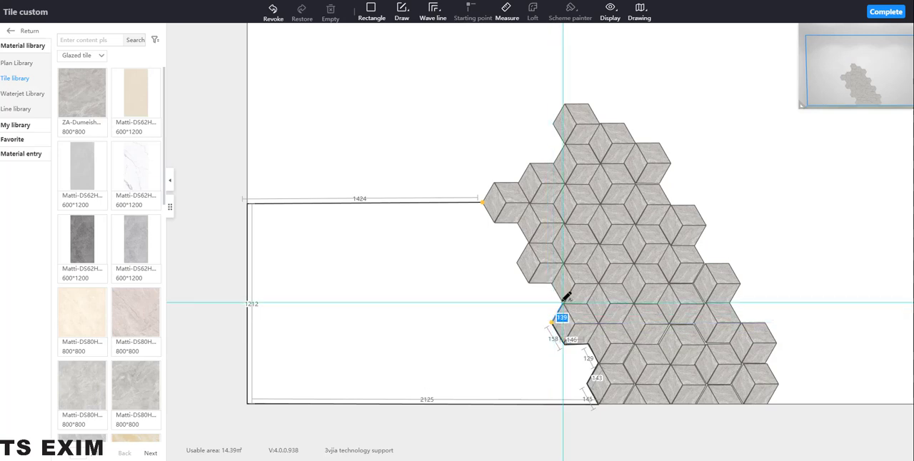
pyautogui.click(564, 307)
pyautogui.click(550, 284)
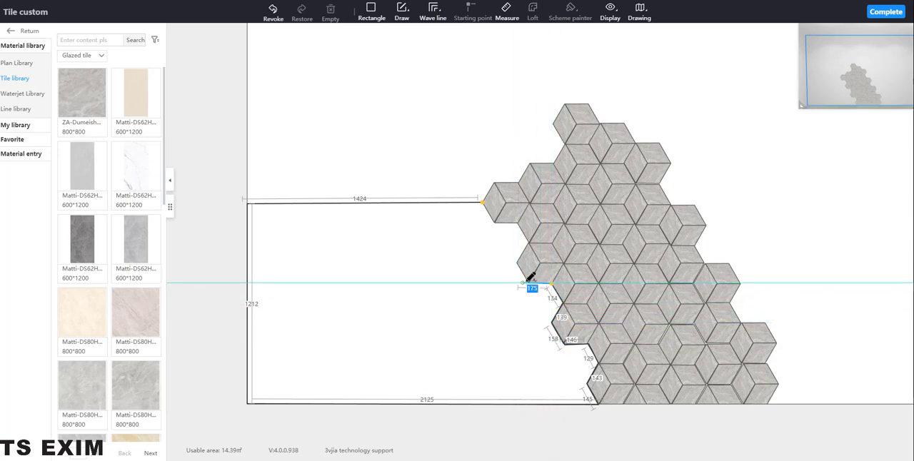
# Trace the remaining tile corners up to the leftmost hexagon's outer corner in segments of about 135 to 143, closing the outline
pyautogui.click(526, 285)
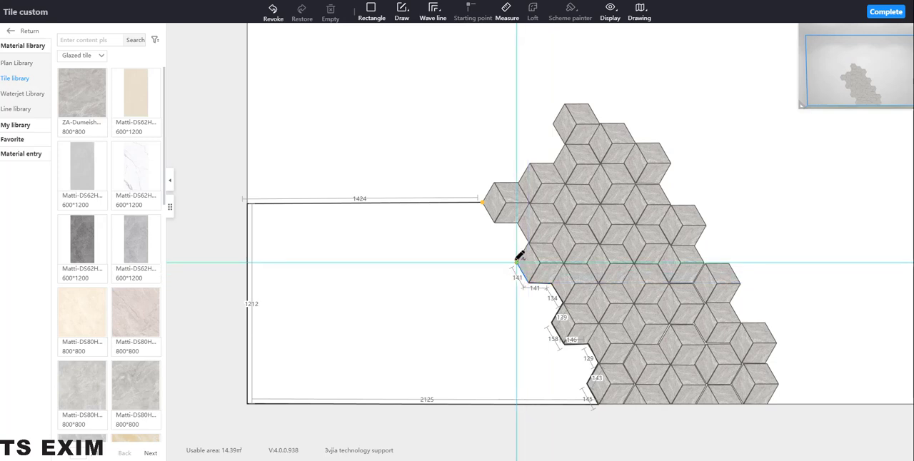
pyautogui.click(517, 263)
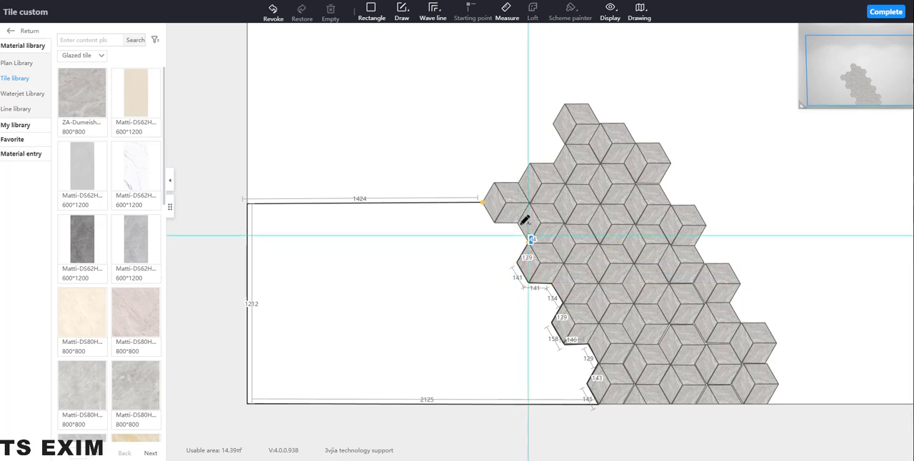
pyautogui.click(510, 229)
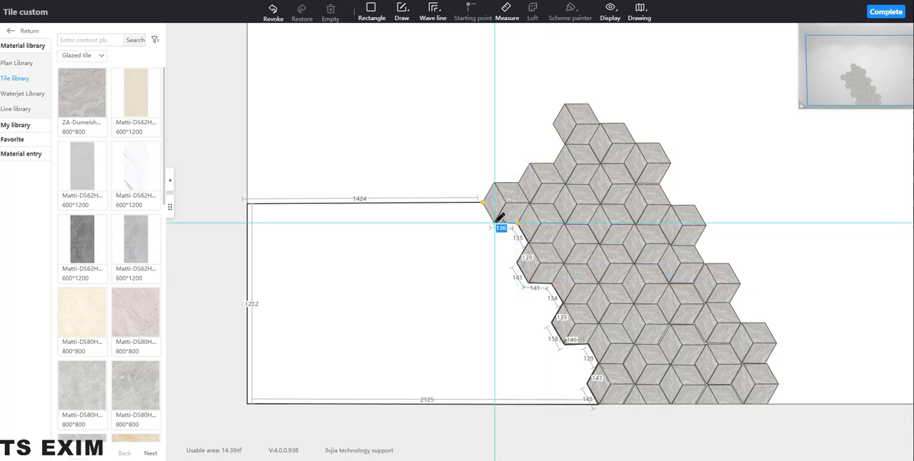
pyautogui.click(494, 222)
pyautogui.click(483, 203)
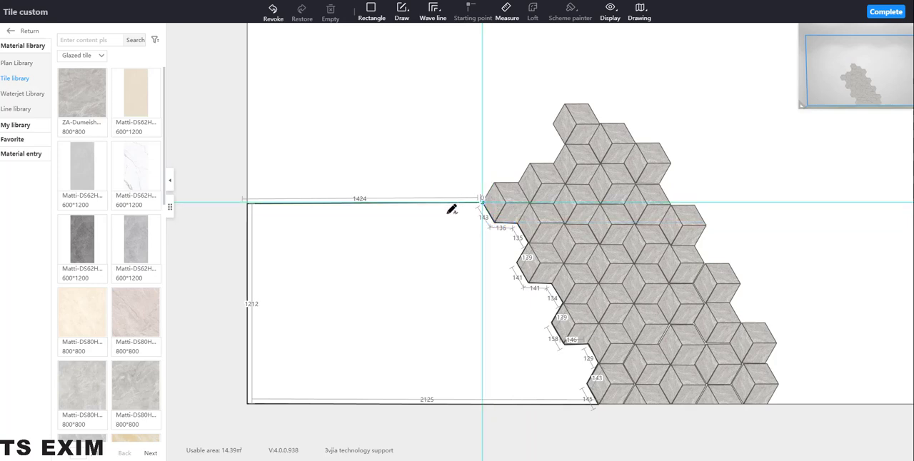
pyautogui.rightClick(443, 243)
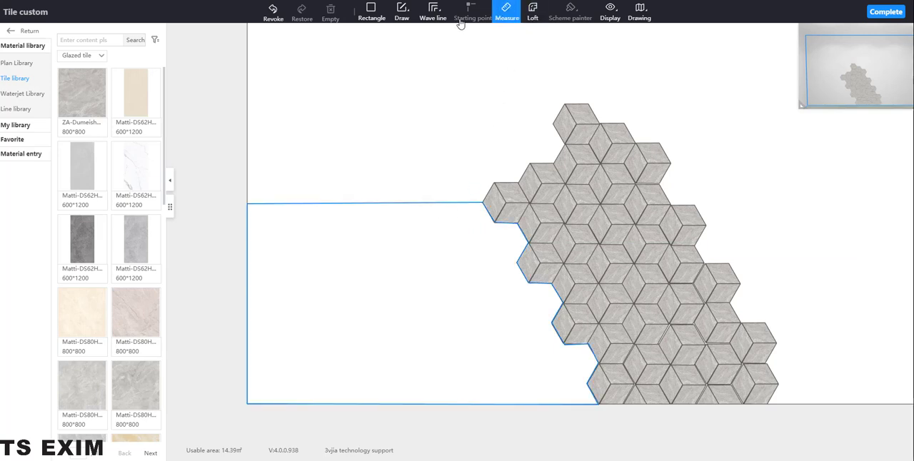
# Convert the closed outline to an area and pave it with the single-brick 1/2 dislocation layout
pyautogui.rightClick(399, 207)
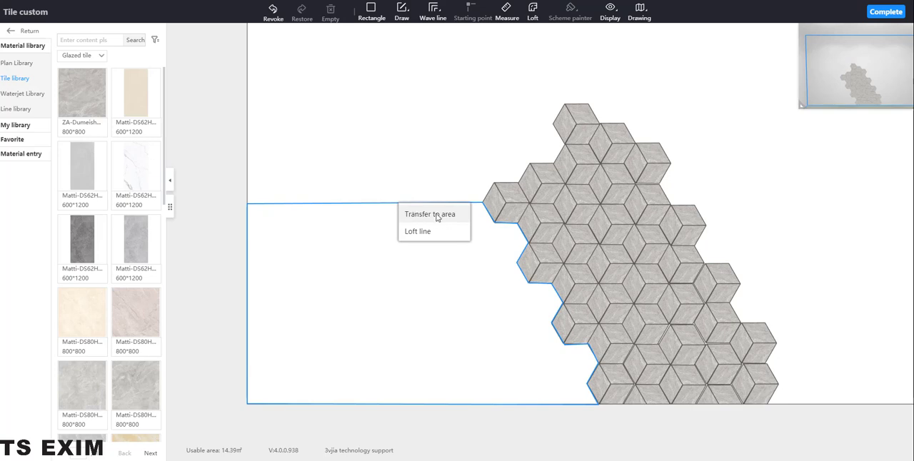
pyautogui.click(430, 214)
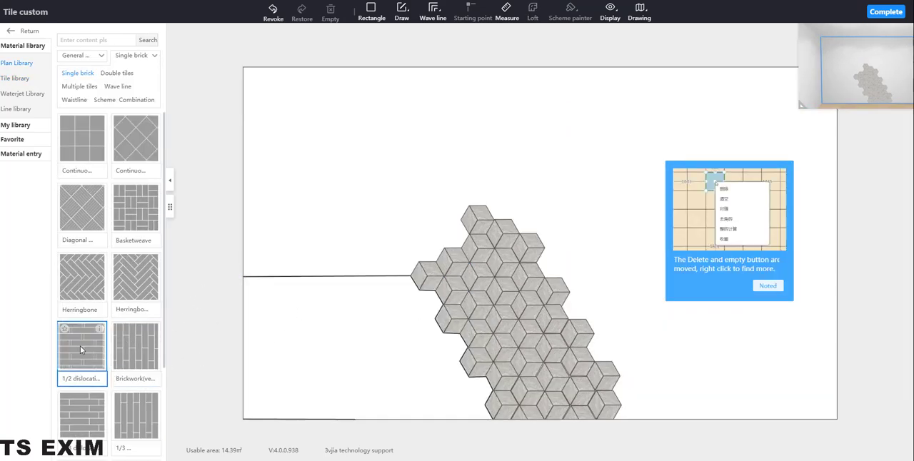
pyautogui.moveTo(80, 346); pyautogui.dragTo(333, 347)
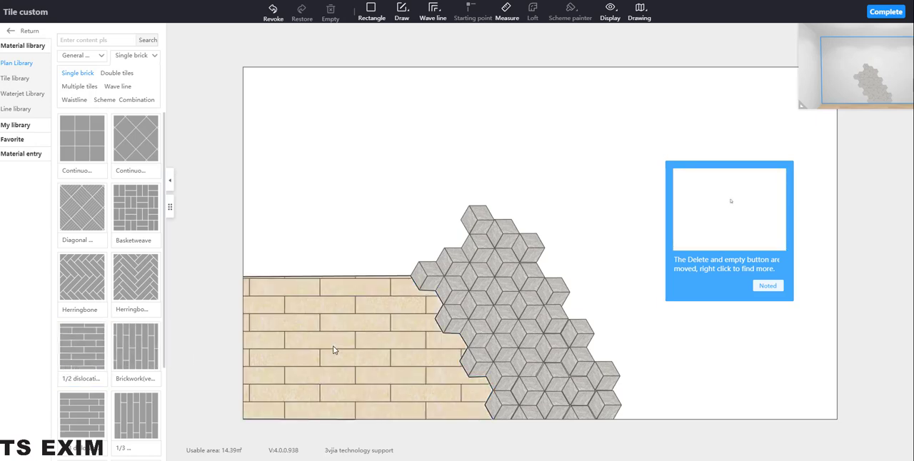
# Set the size of all the beige bricks in the new area to 300 wide by 100 high
pyautogui.click(377, 309)
pyautogui.click(852, 288)
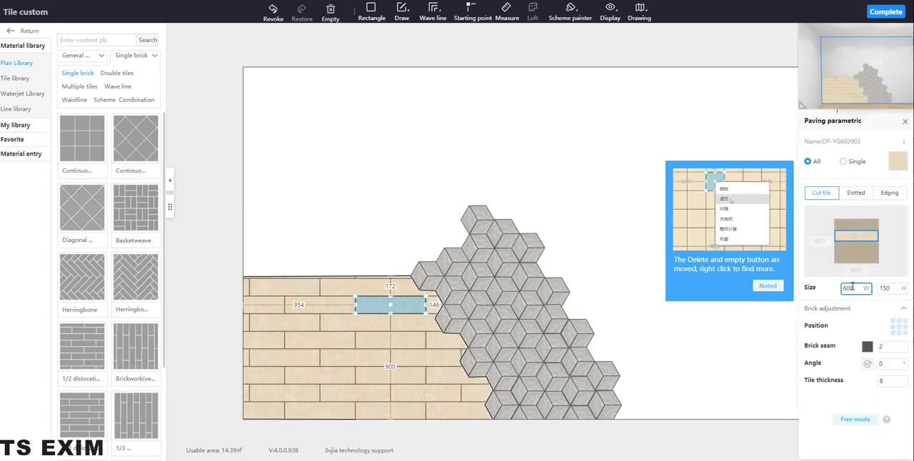
pyautogui.write('3')
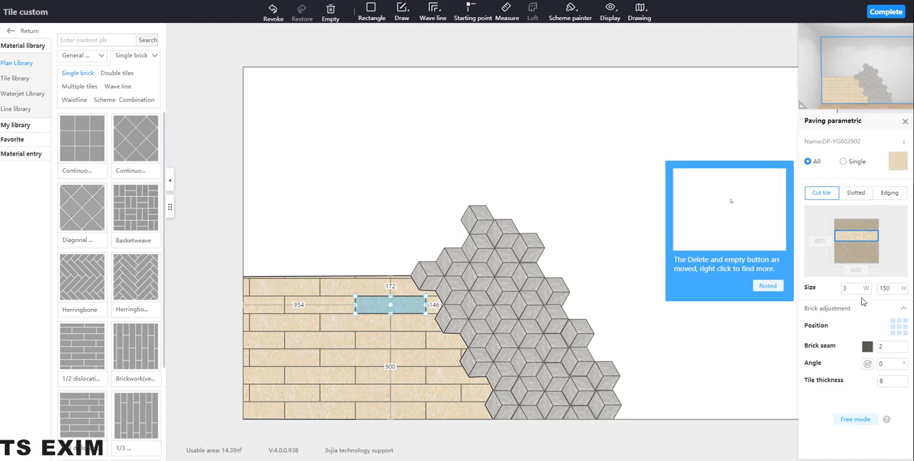
pyautogui.write('00')
pyautogui.press('Tab')
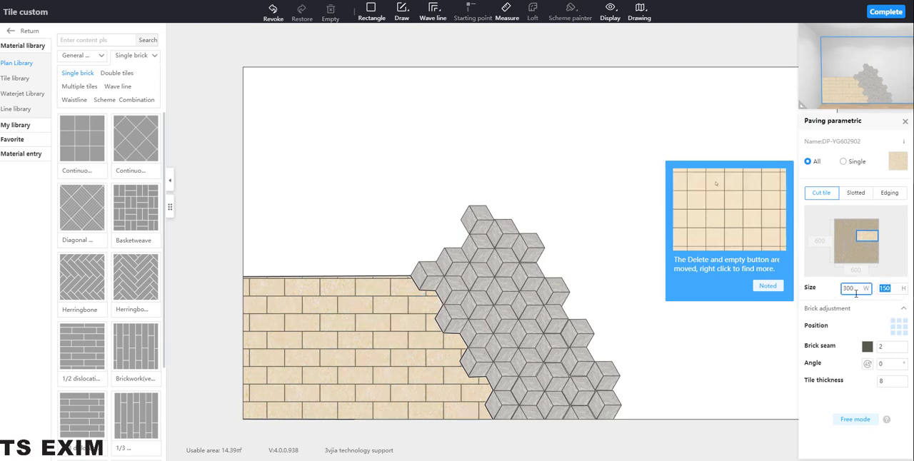
pyautogui.click(890, 289)
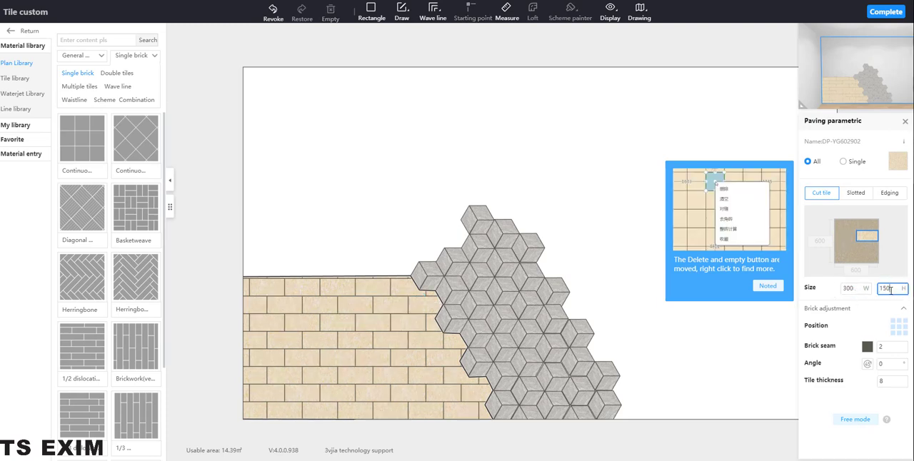
pyautogui.press('BackSpace')
pyautogui.press('BackSpace')
pyautogui.press('Return')
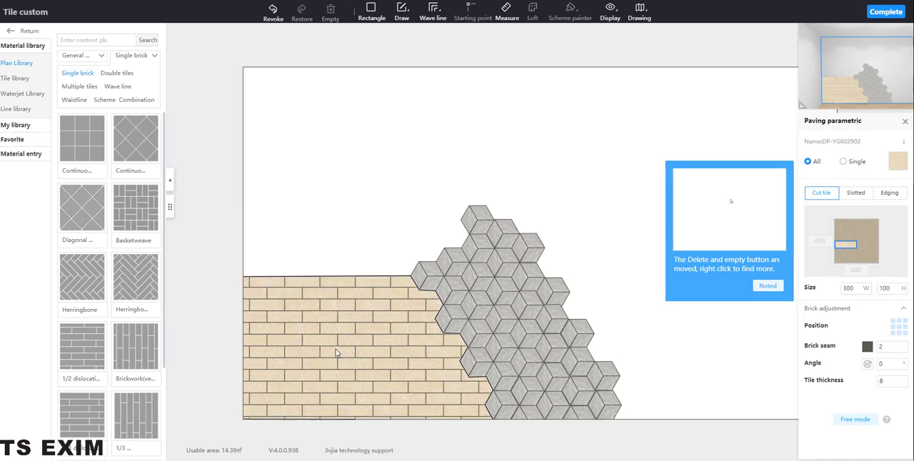
# Align the beige paving's first brick with the area's upper-left corner and check the reference kitchen photo
pyautogui.click(260, 284)
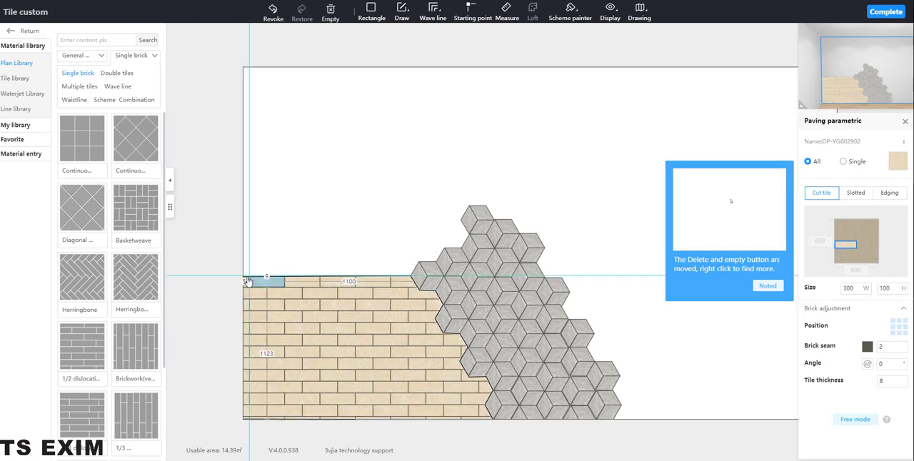
pyautogui.moveTo(248, 282); pyautogui.dragTo(245, 281)
pyautogui.click(268, 300)
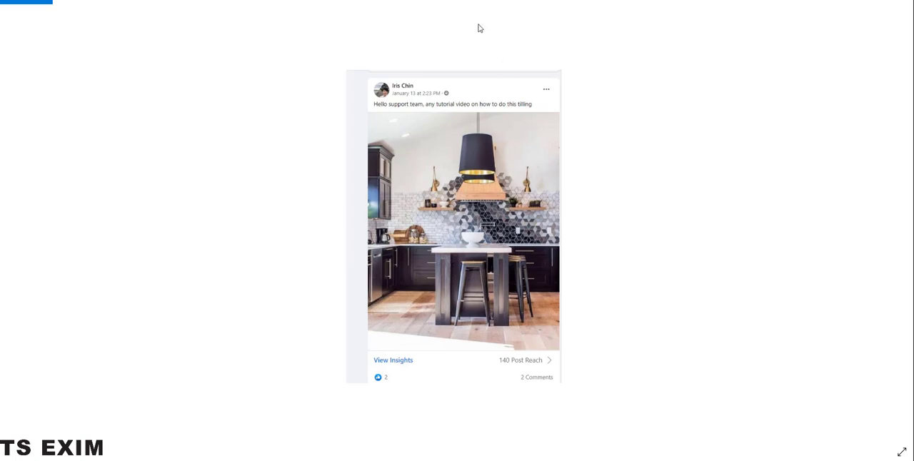
pyautogui.moveTo(362, 17); pyautogui.dragTo(441, 17)
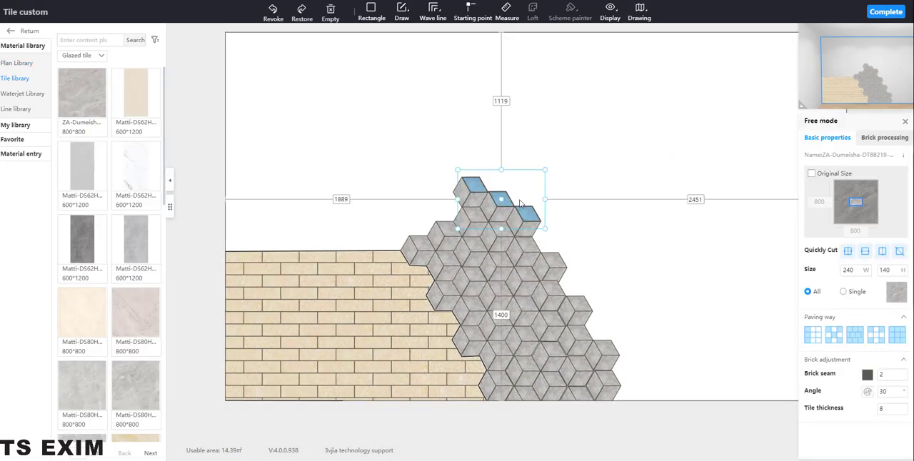
# Replace only the topmost hexagon's left rhombus with the white ZA-Dumeisha 800*800 marble, keeping the original tile size
pyautogui.click(462, 198)
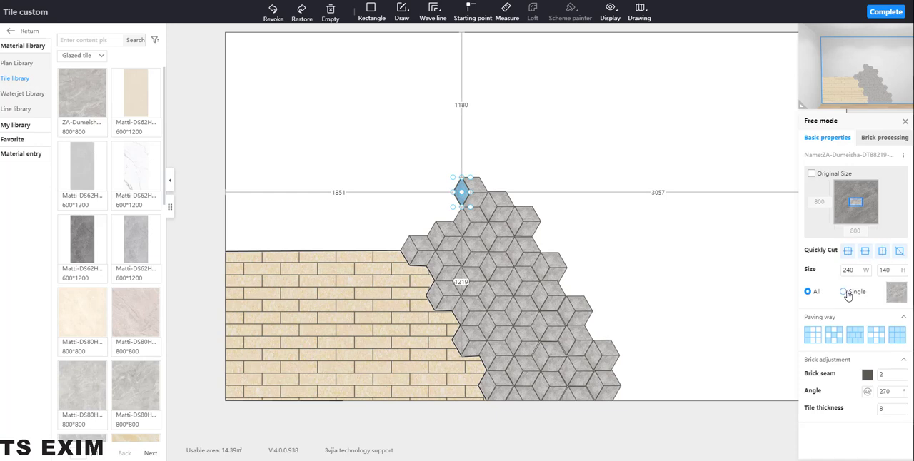
pyautogui.click(845, 292)
pyautogui.click(896, 293)
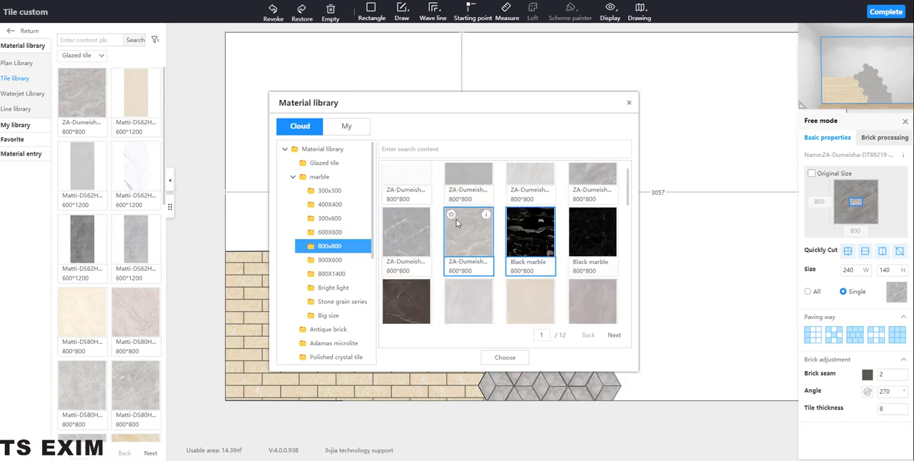
pyautogui.click(428, 218)
pyautogui.click(501, 359)
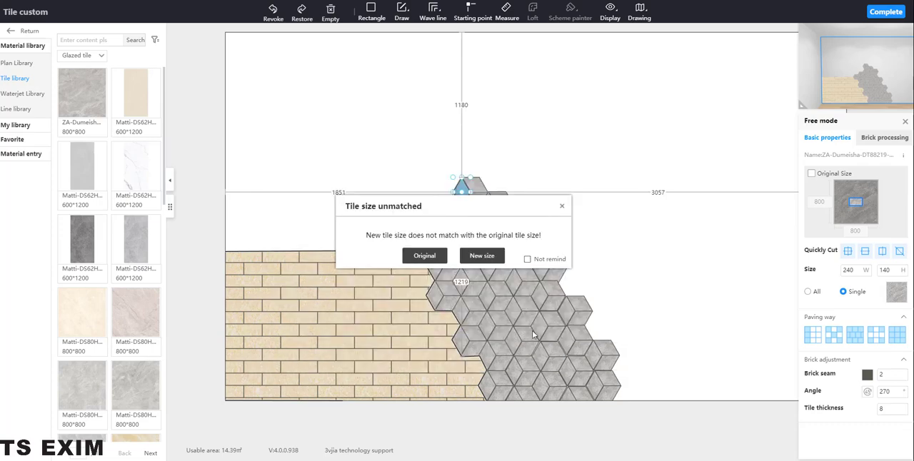
pyautogui.click(422, 313)
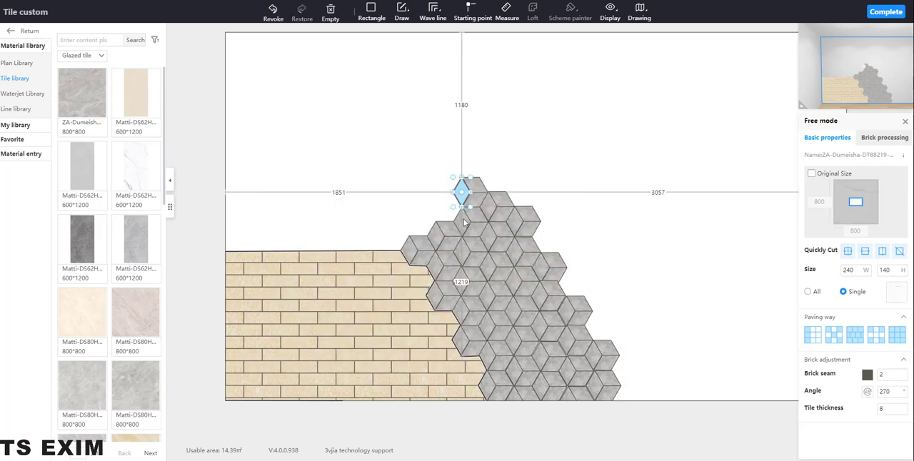
pyautogui.click(464, 223)
pyautogui.click(897, 294)
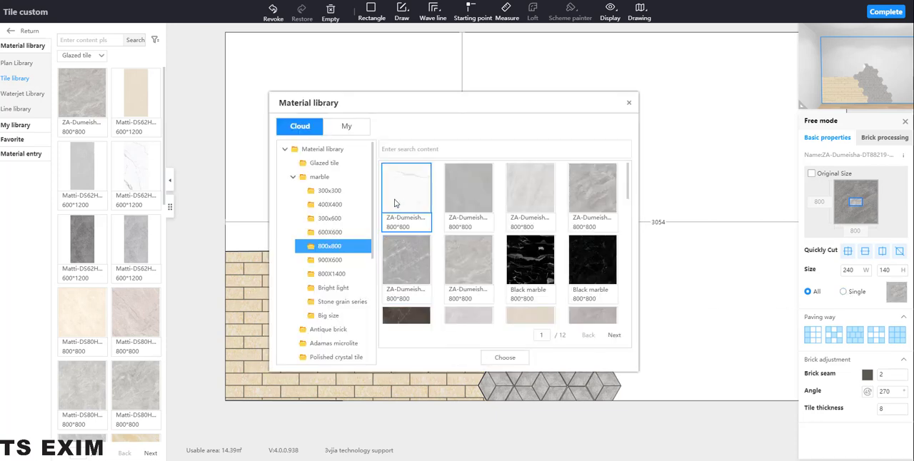
pyautogui.click(505, 358)
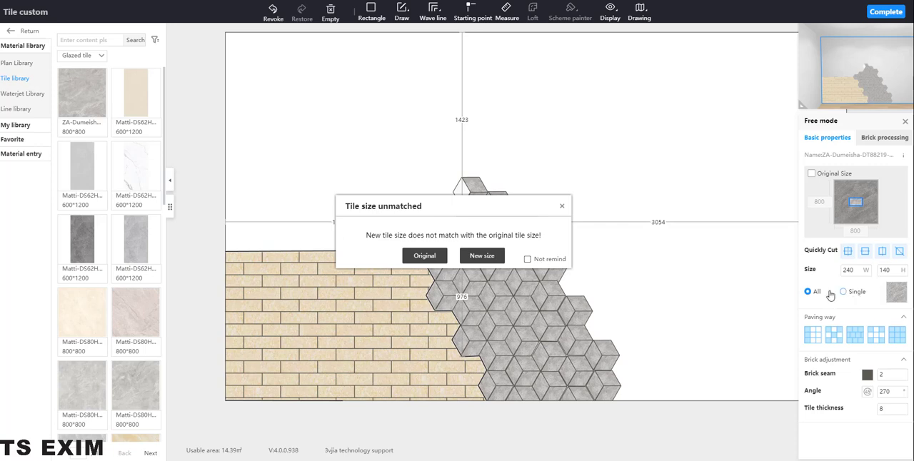
pyautogui.click(562, 207)
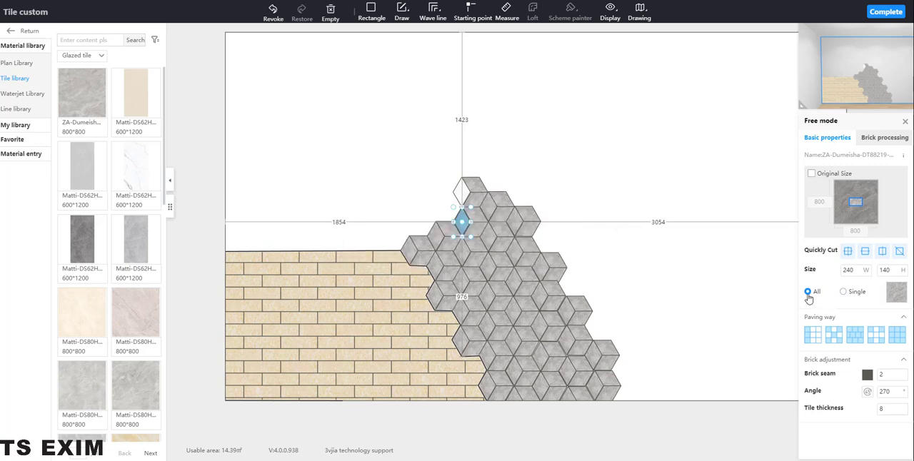
# Replace only the rhombus directly below the white tile with the same white 800*800 marble, keeping the original tile size
pyautogui.click(844, 292)
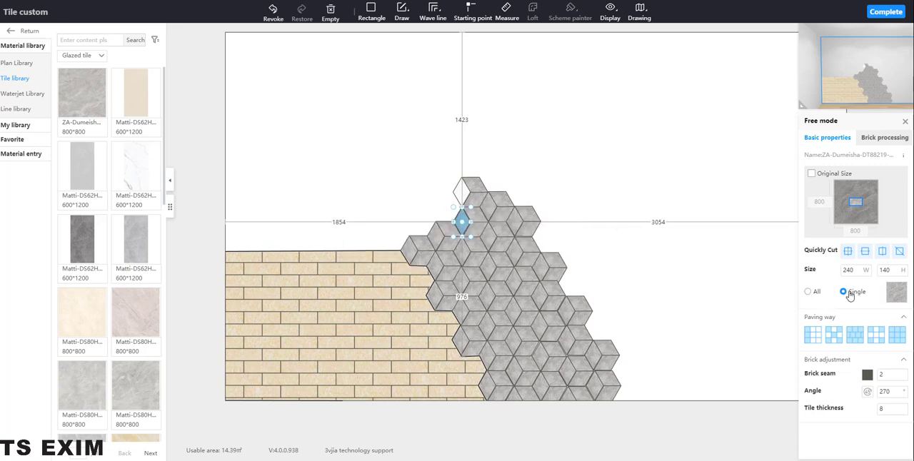
pyautogui.click(896, 295)
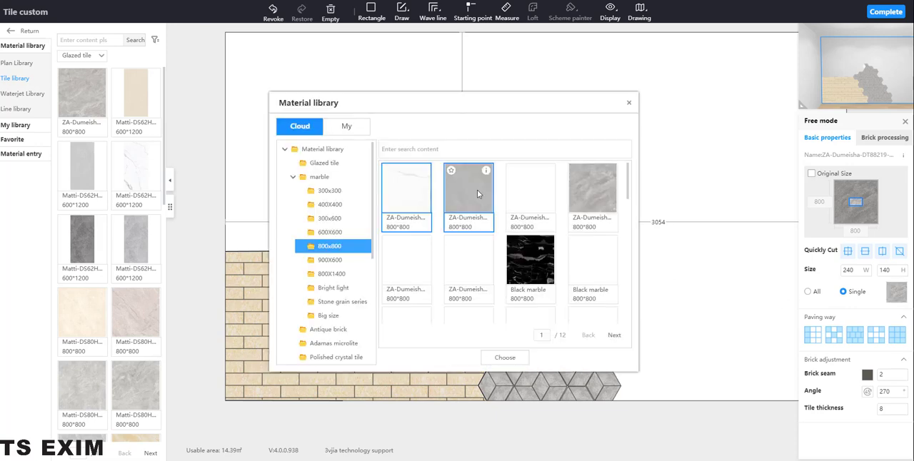
pyautogui.click(505, 358)
pyautogui.click(425, 256)
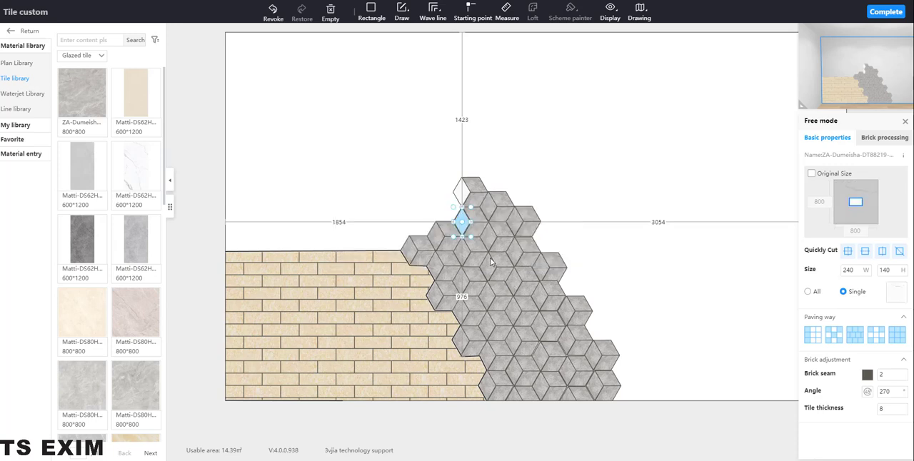
pyautogui.click(449, 231)
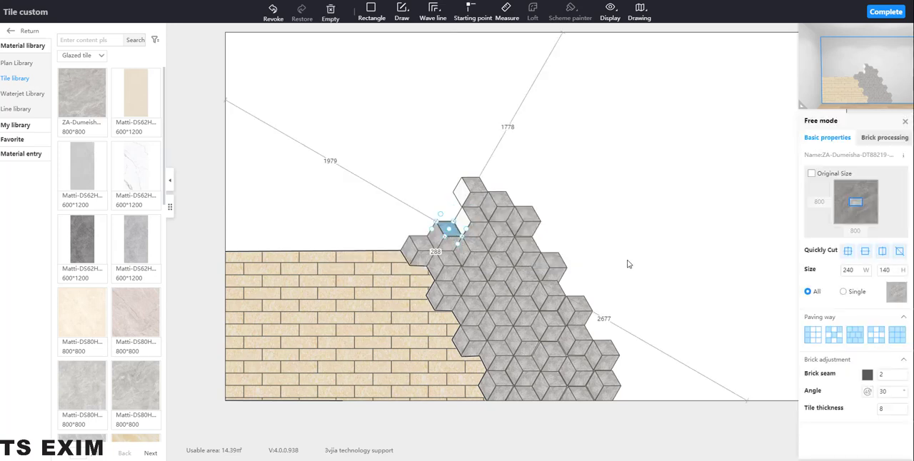
pyautogui.click(896, 292)
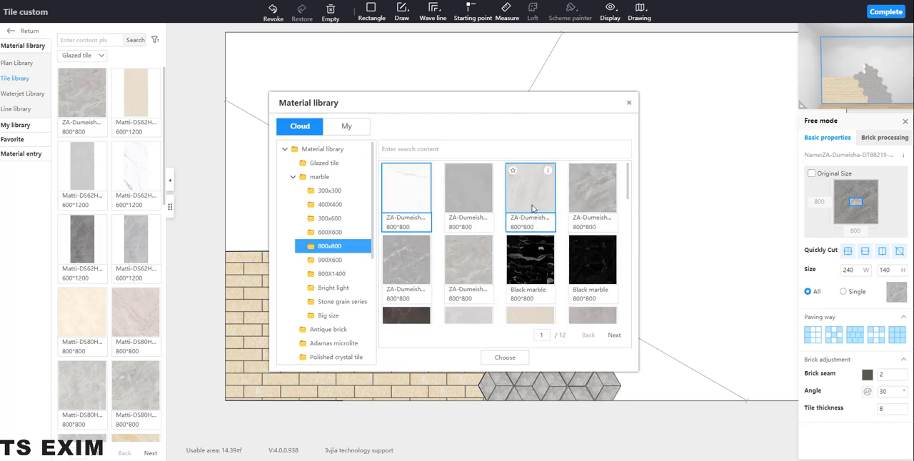
pyautogui.click(532, 207)
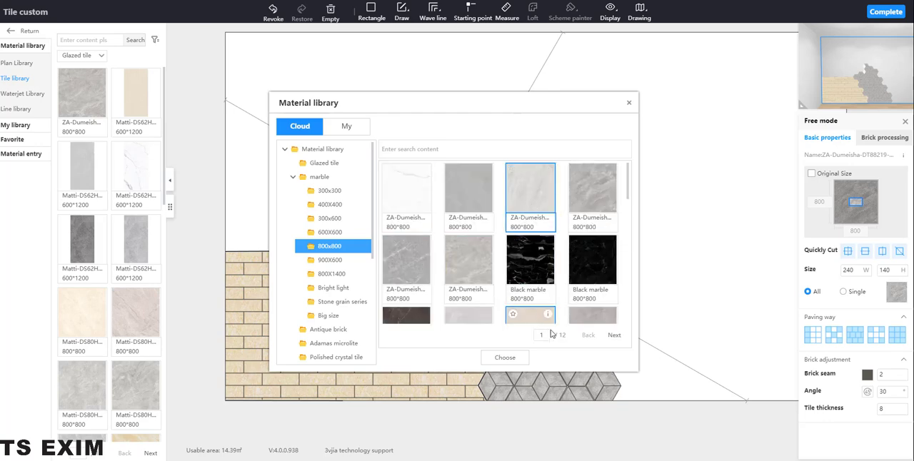
pyautogui.click(629, 105)
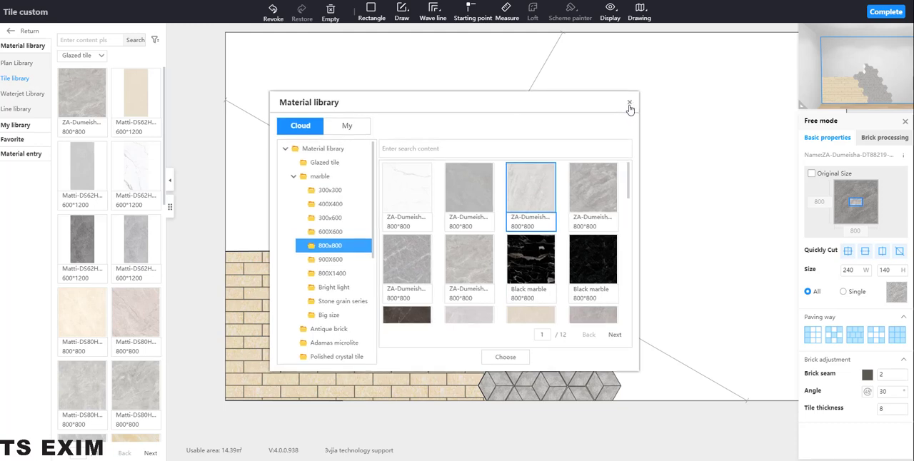
# Replace only the upper-right rhombus of the hexagon left of the white tiles with the light grey ZA-Dumeisha 800*800 marble, keeping the original tile size
pyautogui.click(845, 292)
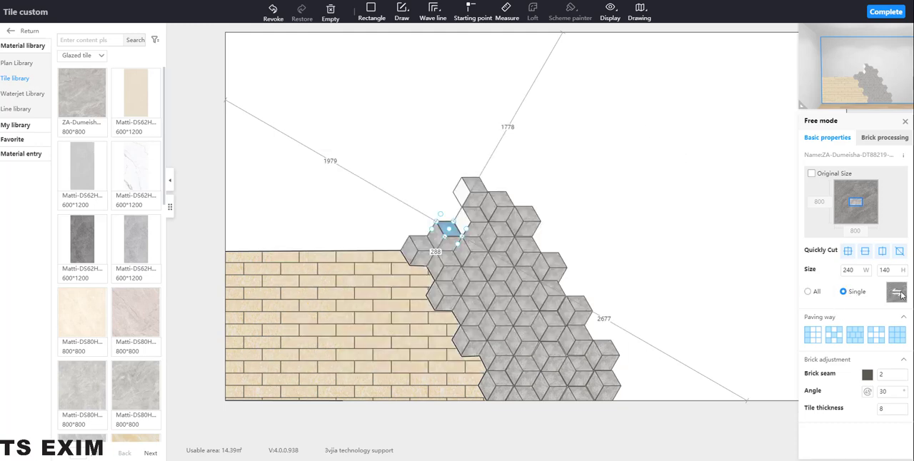
pyautogui.click(896, 292)
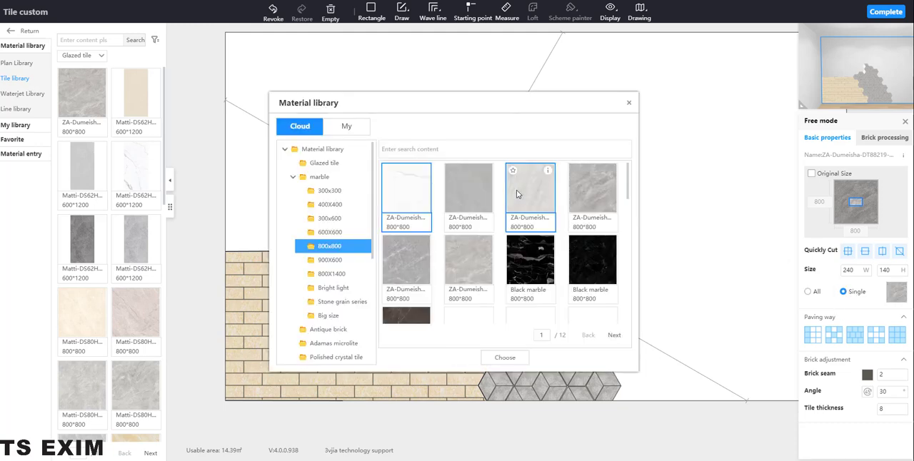
pyautogui.click(536, 195)
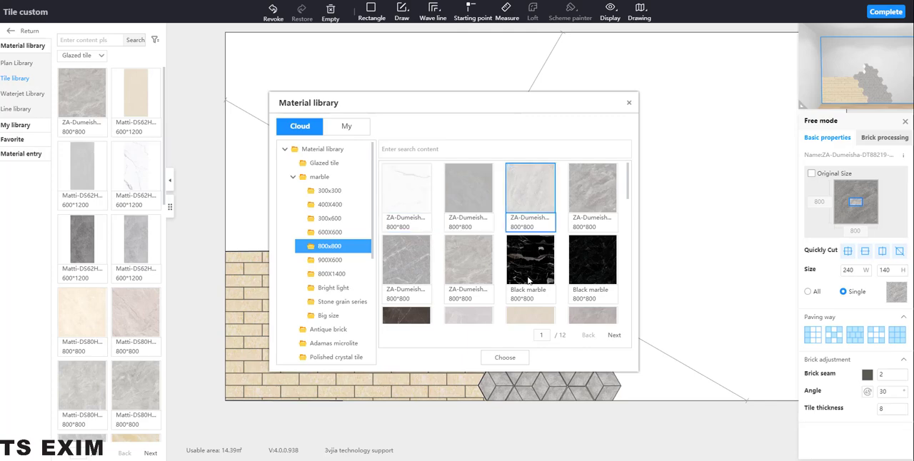
pyautogui.click(514, 361)
pyautogui.click(432, 257)
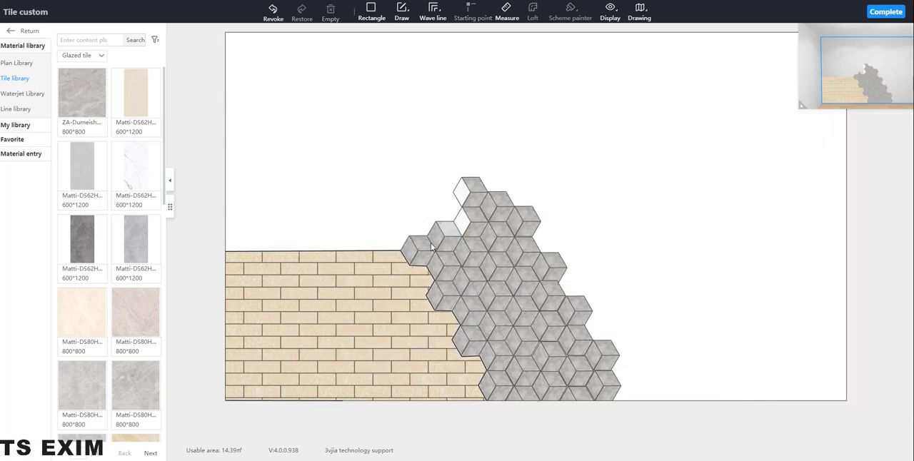
# Replace only the left rhombus of that same hexagon with the same light grey 800*800 marble, keeping the original tile size
pyautogui.click(438, 241)
pyautogui.click(856, 292)
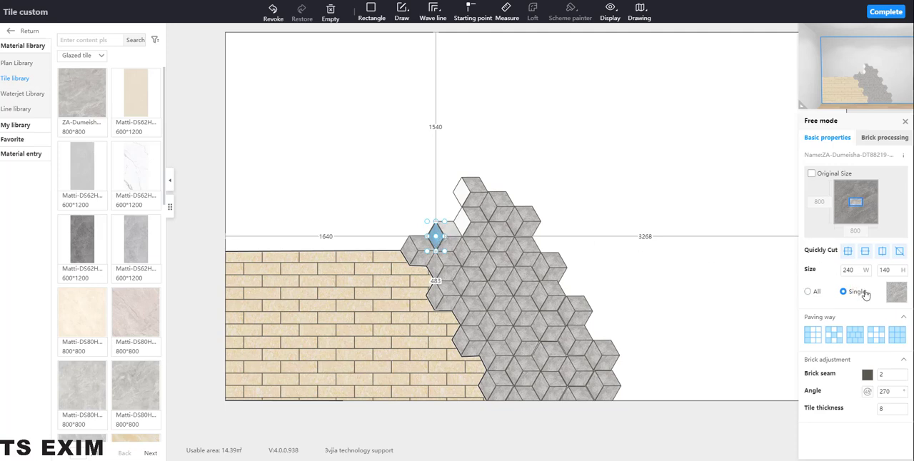
pyautogui.click(896, 292)
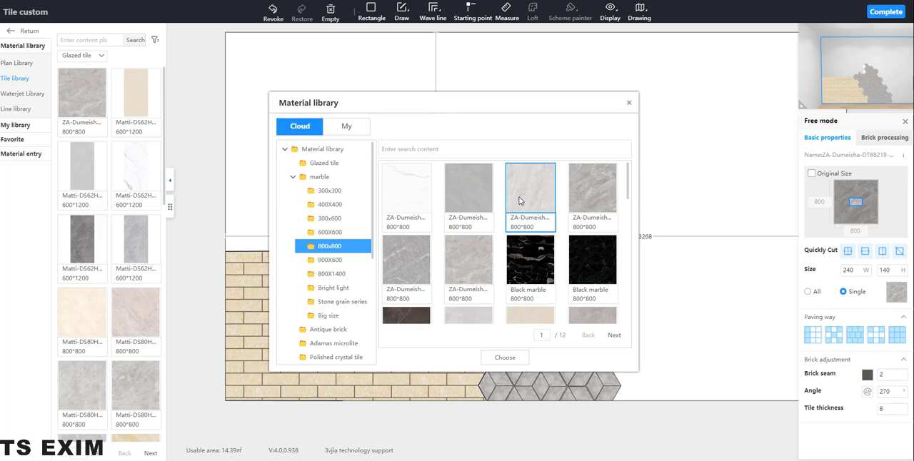
pyautogui.click(505, 359)
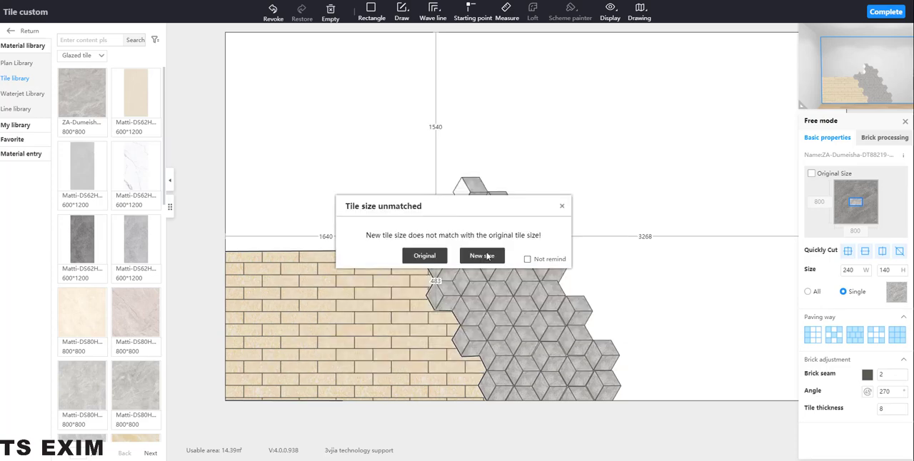
pyautogui.click(441, 256)
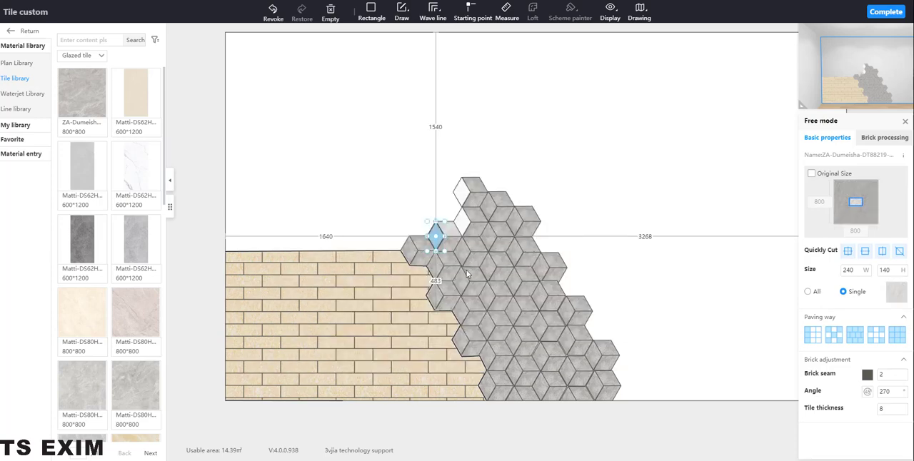